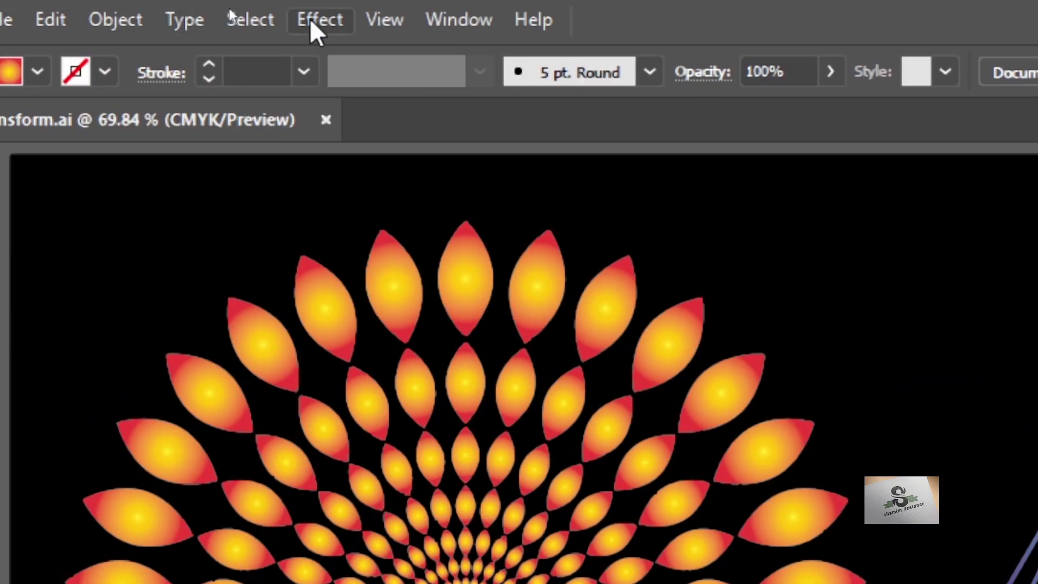
pyautogui.click(304, 16)
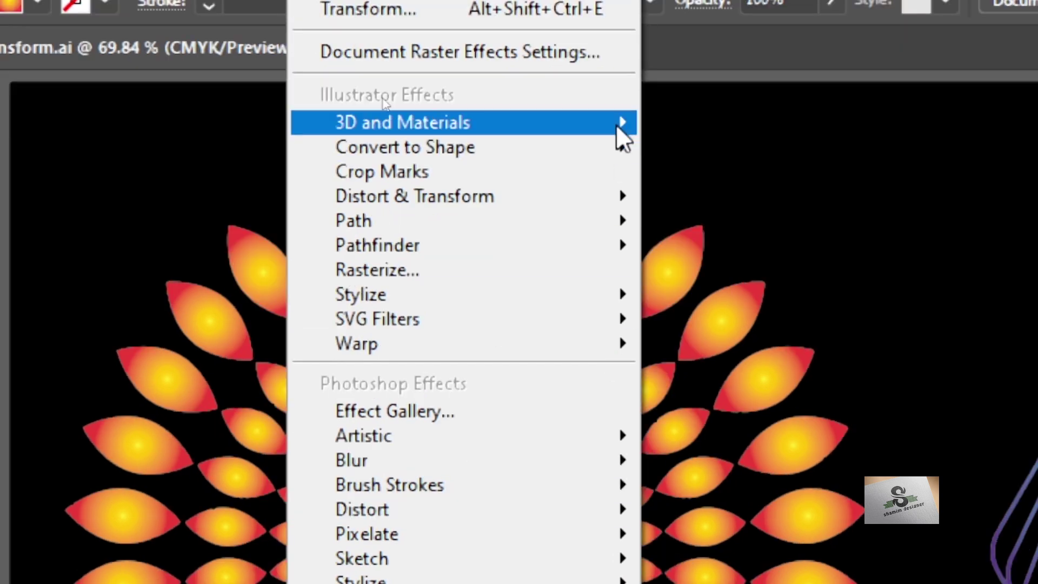
pyautogui.moveTo(597, 209)
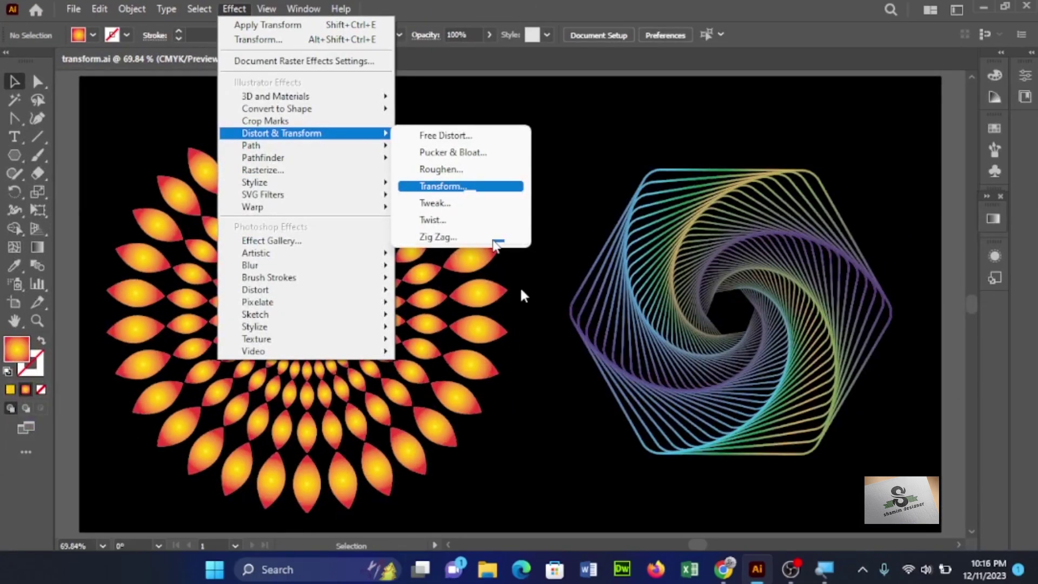
pyautogui.click(582, 422)
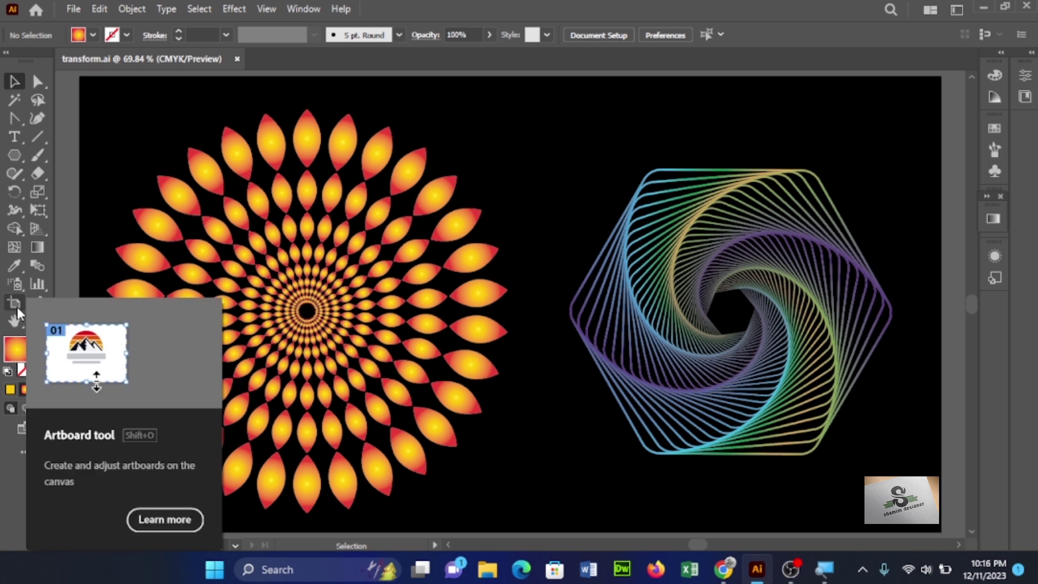
# - Create a new landscape Letter document, 11 x 8.5 in, with one artboard in CMYK Color
pyautogui.press('ctrl')
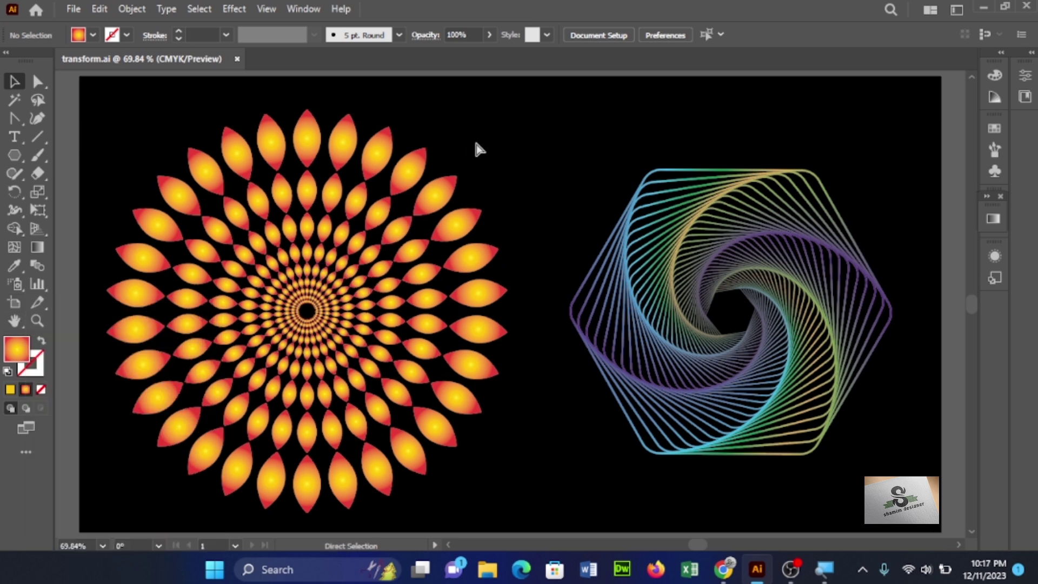
pyautogui.hotkey('ctrl', 'n')
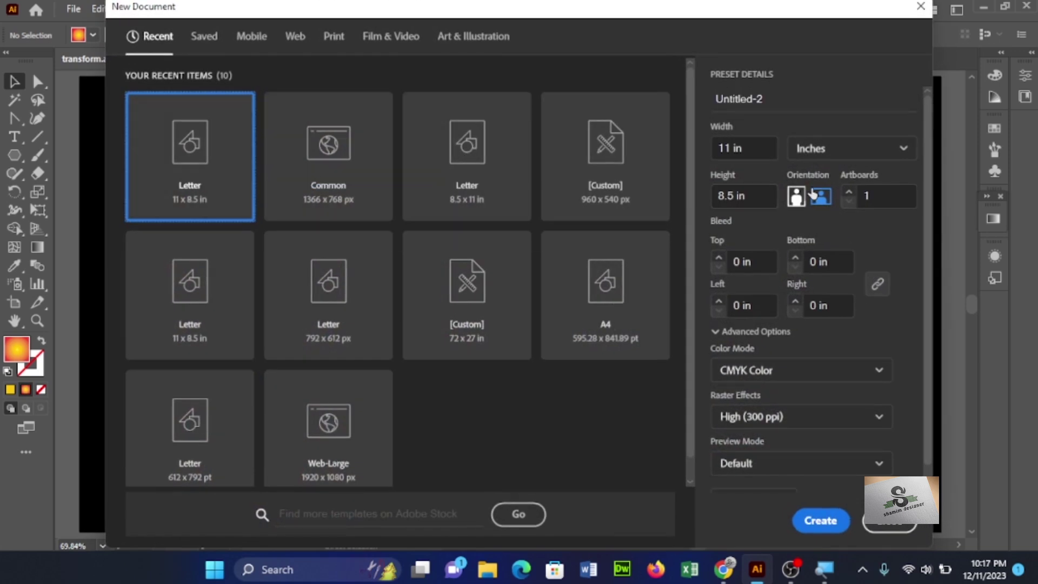
pyautogui.click(828, 527)
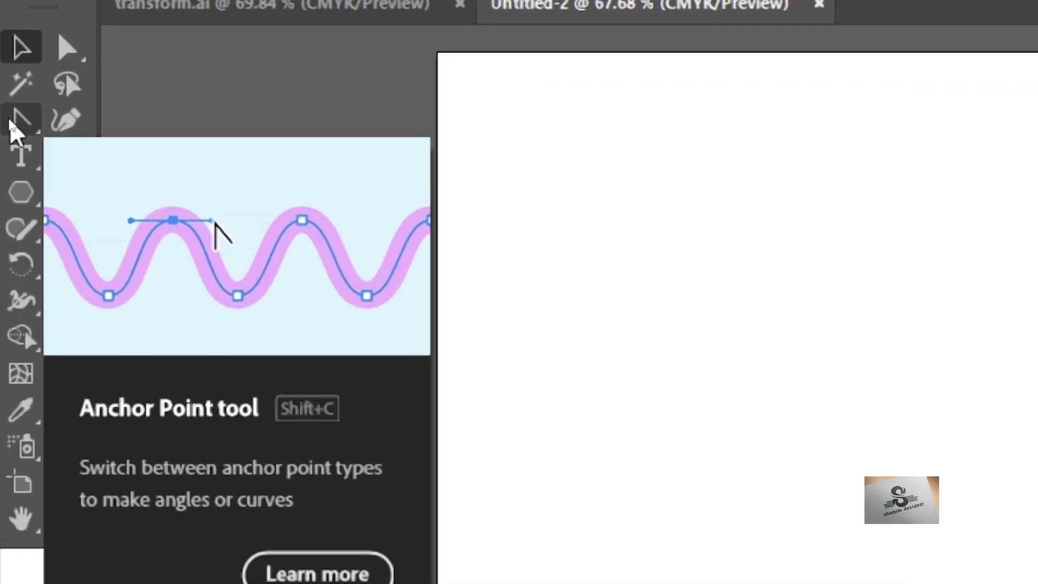
# - Draw a tall, narrow ellipse near the top centre of the blank artboard
pyautogui.click(10, 124)
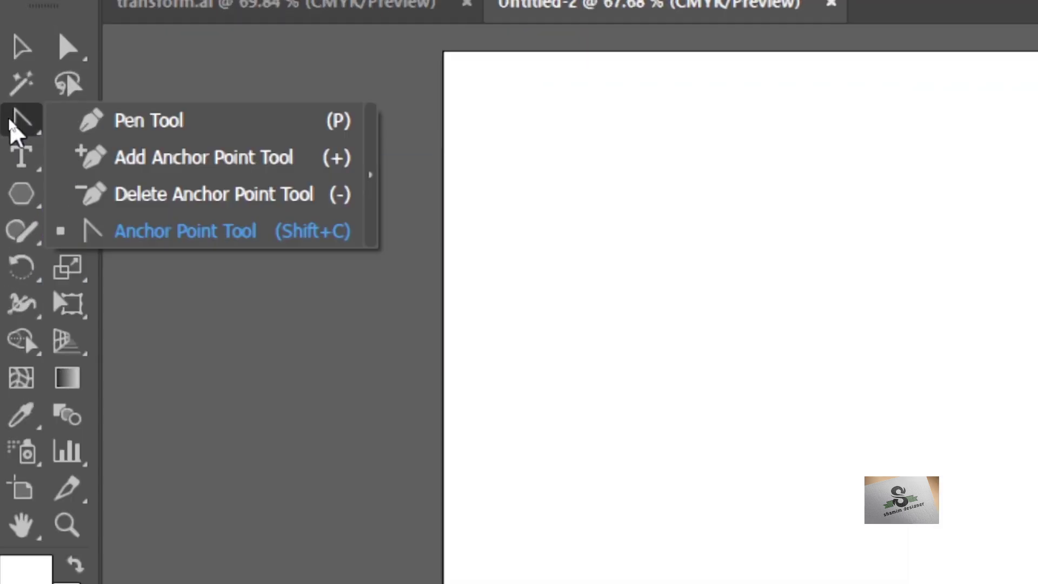
pyautogui.click(24, 201)
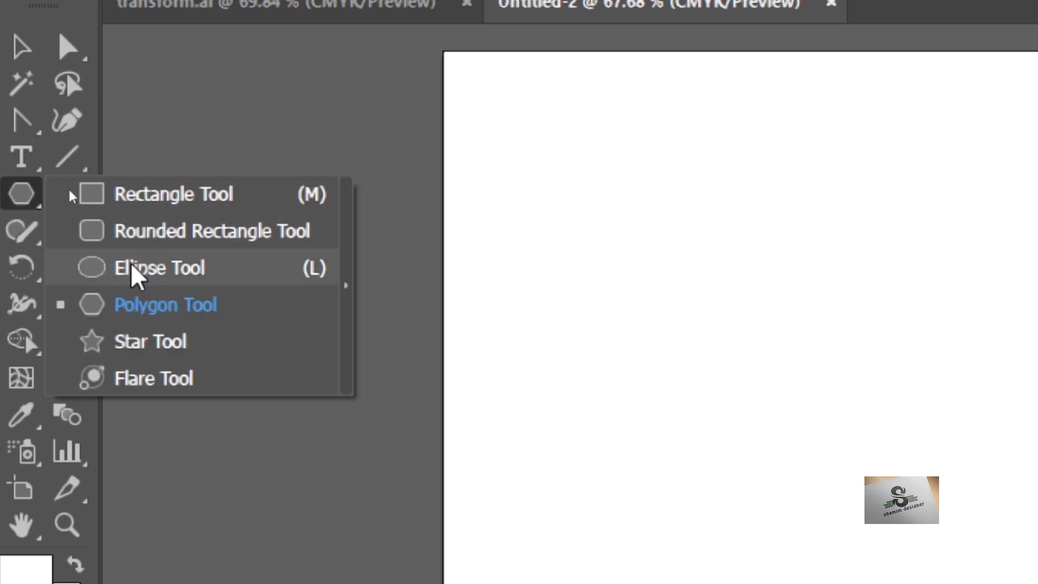
pyautogui.click(137, 270)
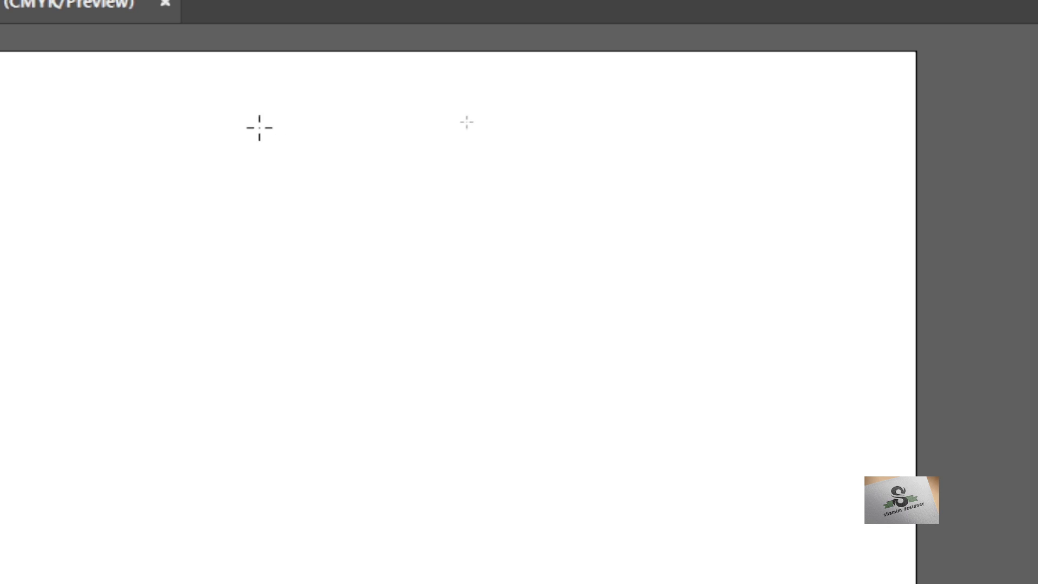
pyautogui.moveTo(259, 127); pyautogui.dragTo(322, 264)
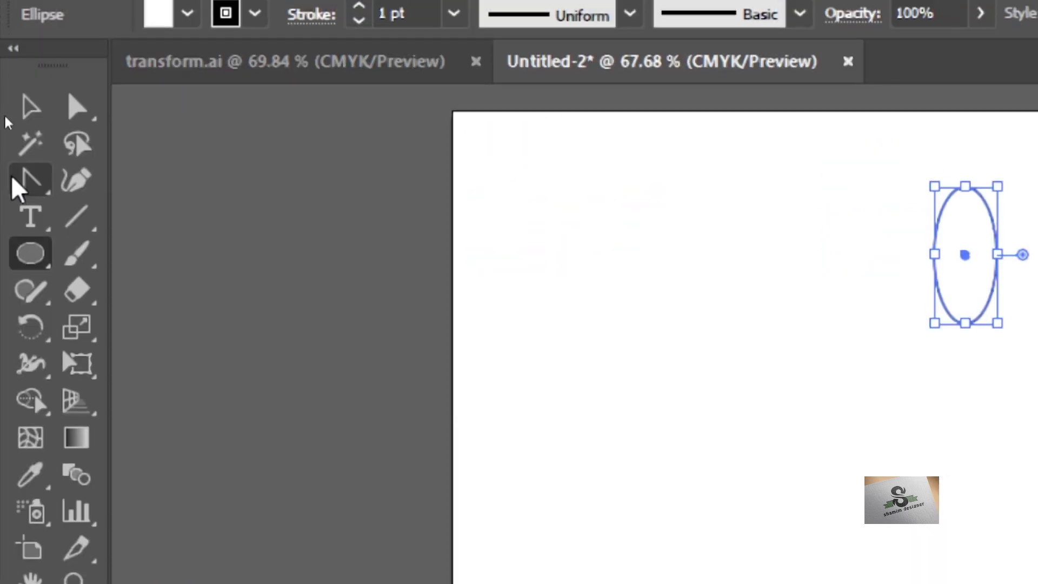
# - Convert the ellipse's top and bottom anchor points to sharp corners with the Anchor Point tool to form a petal
pyautogui.click(17, 180)
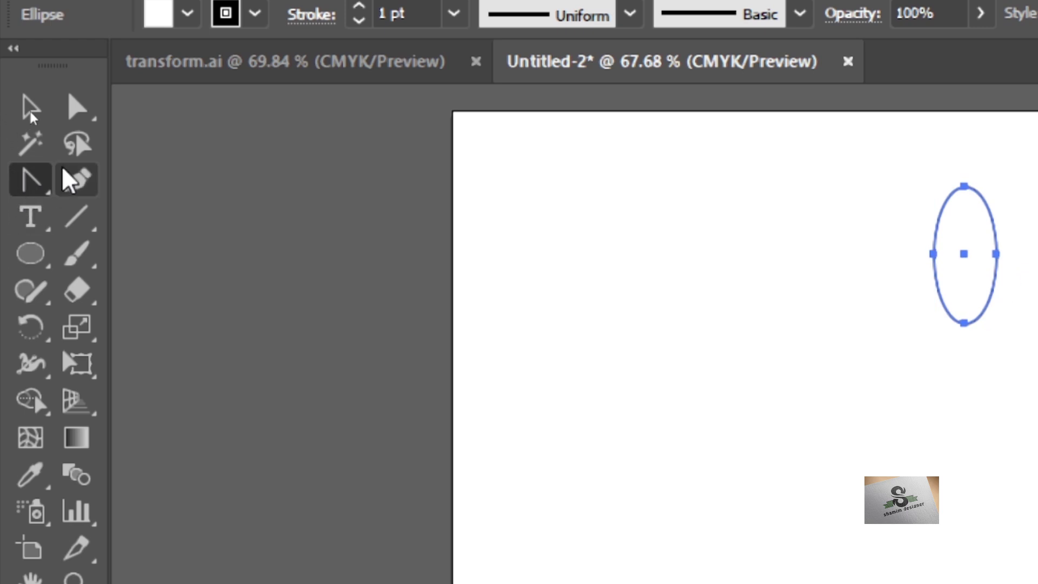
pyautogui.click(30, 185)
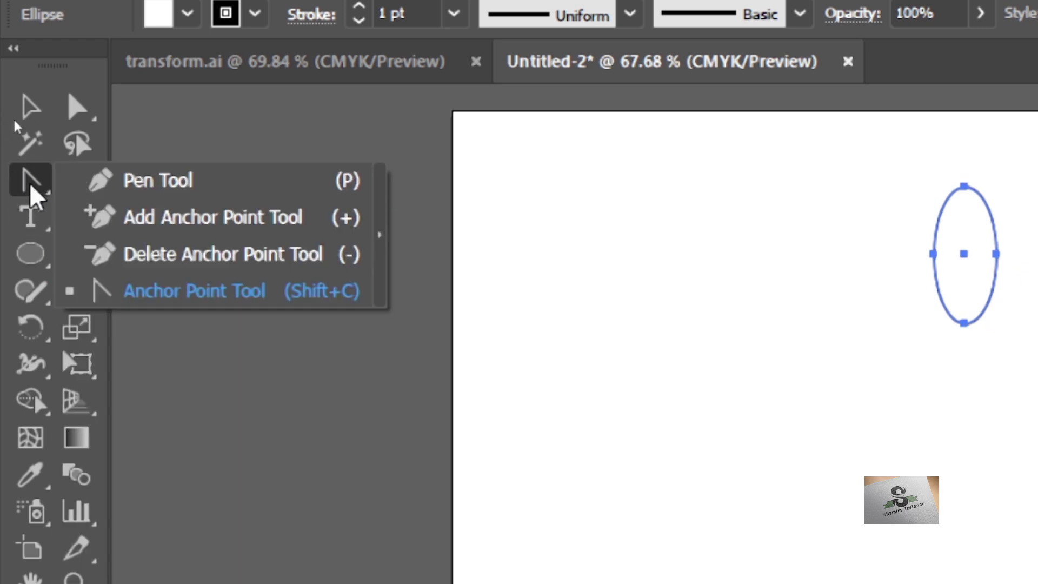
pyautogui.click(227, 294)
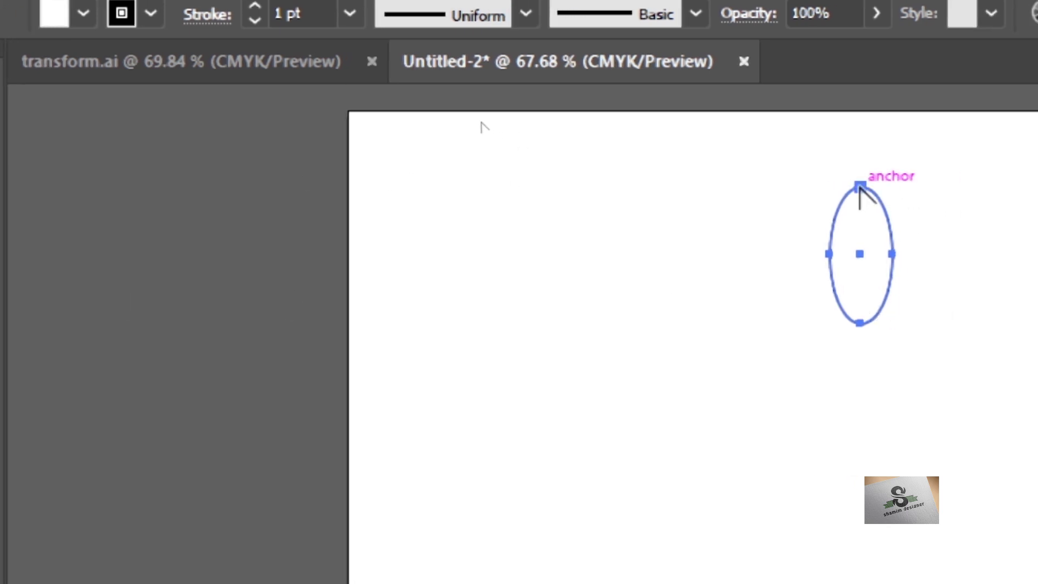
pyautogui.click(860, 186)
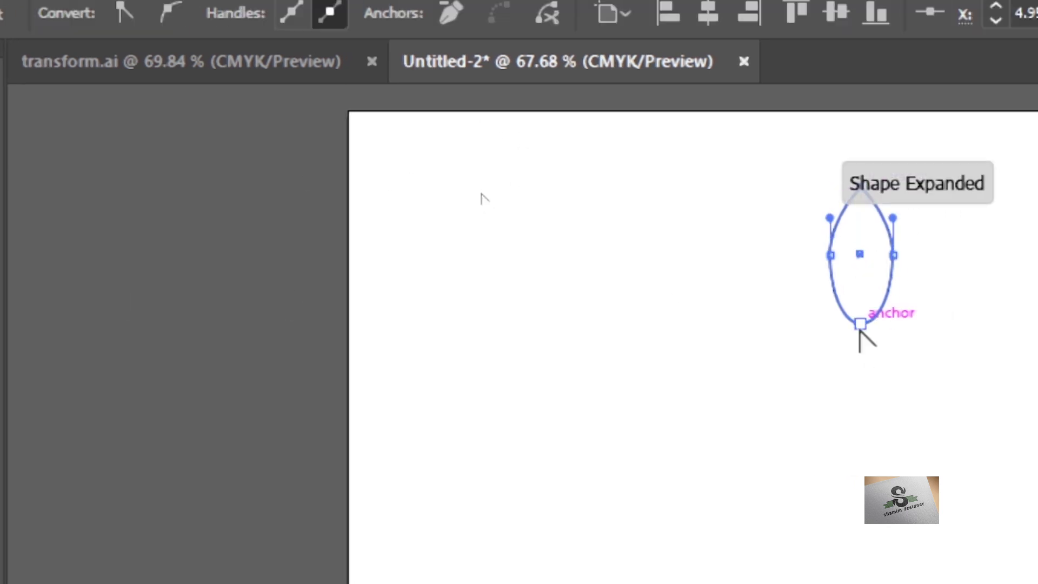
pyautogui.click(860, 324)
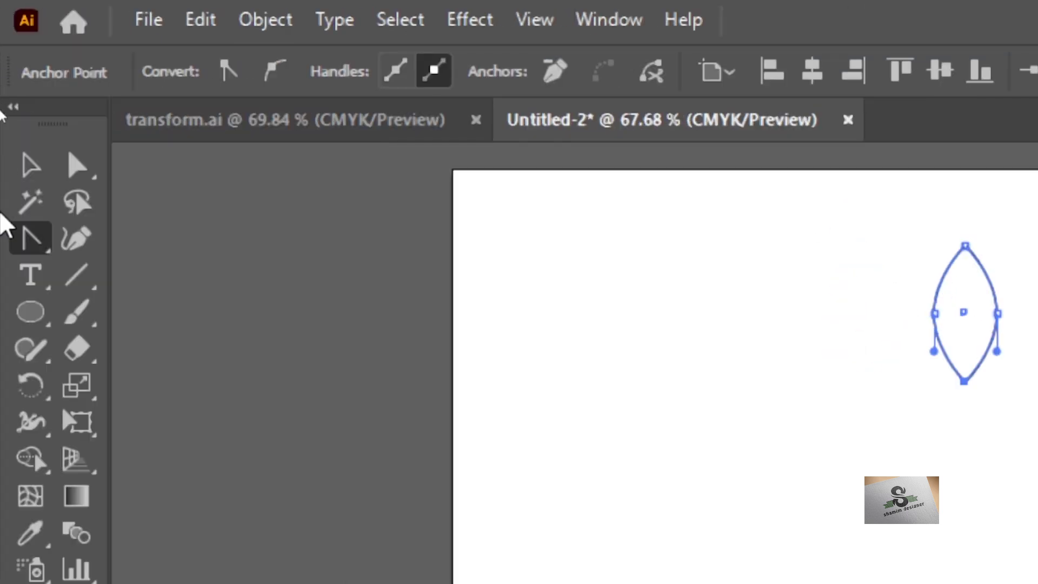
# - Duplicate the petal straight down to near the artboard's lower edge and group the two petals
pyautogui.click(28, 171)
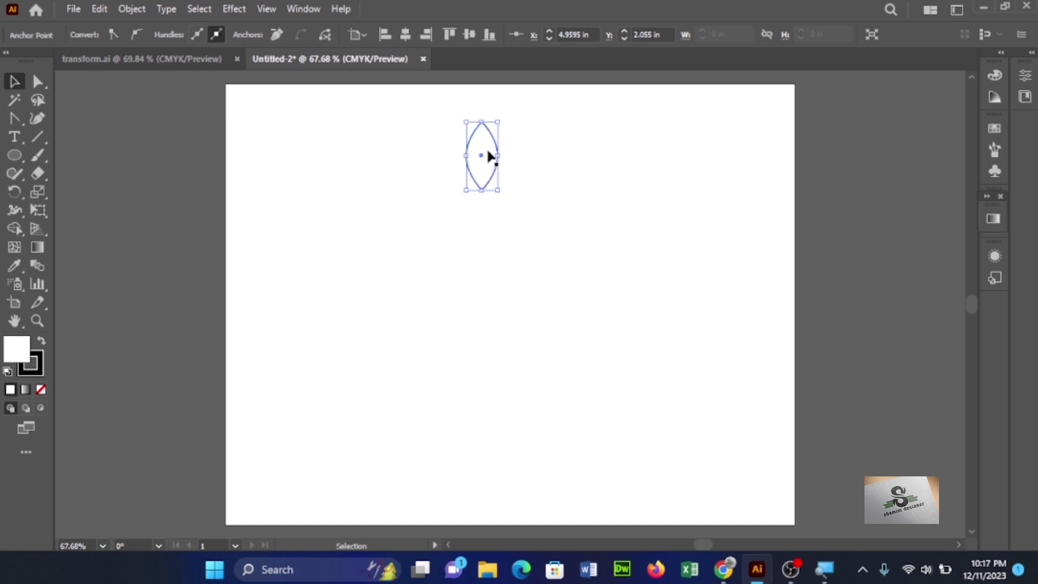
pyautogui.moveTo(486, 157); pyautogui.dragTo(496, 455)
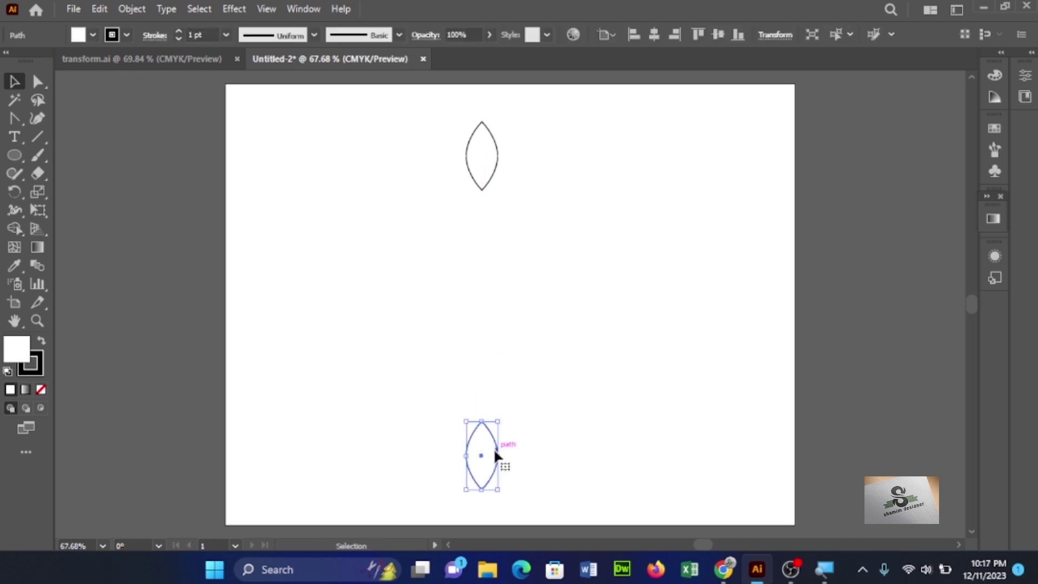
pyautogui.moveTo(371, 162); pyautogui.dragTo(651, 498)
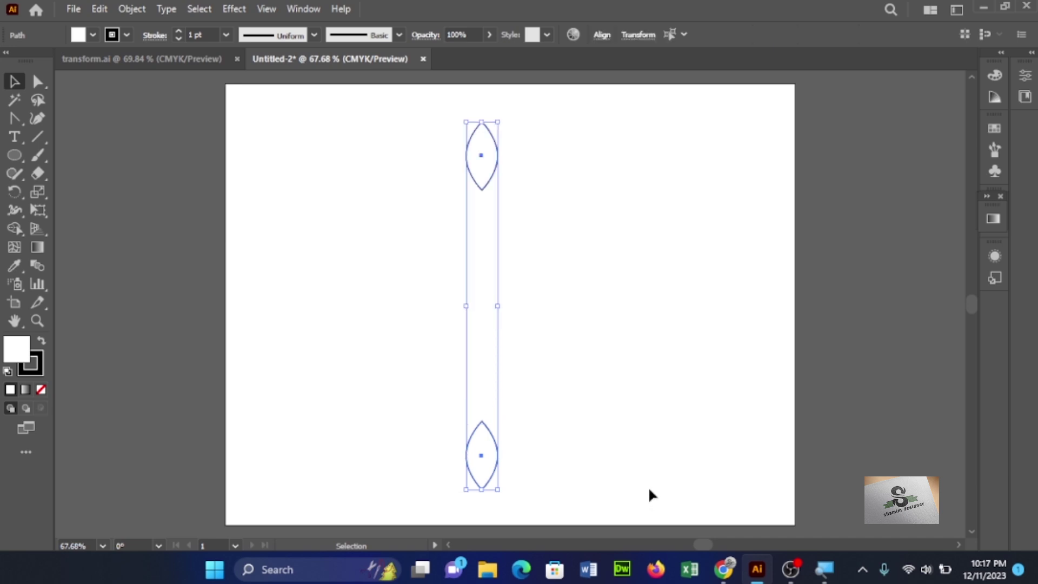
pyautogui.hotkey('ctrl', 'g')
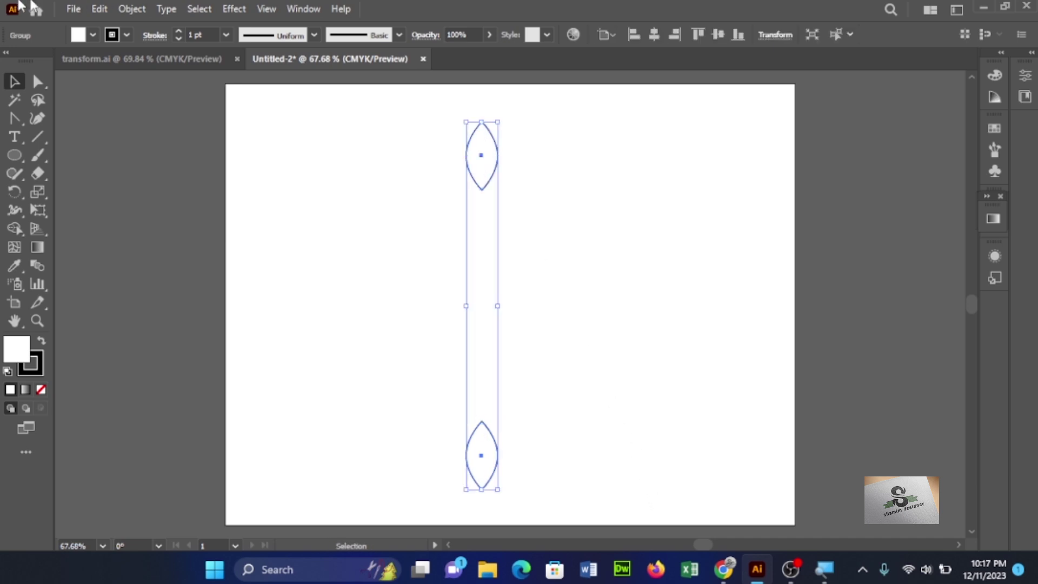
# - Fill the grouped petals with the dark crimson red swatch
pyautogui.click(91, 35)
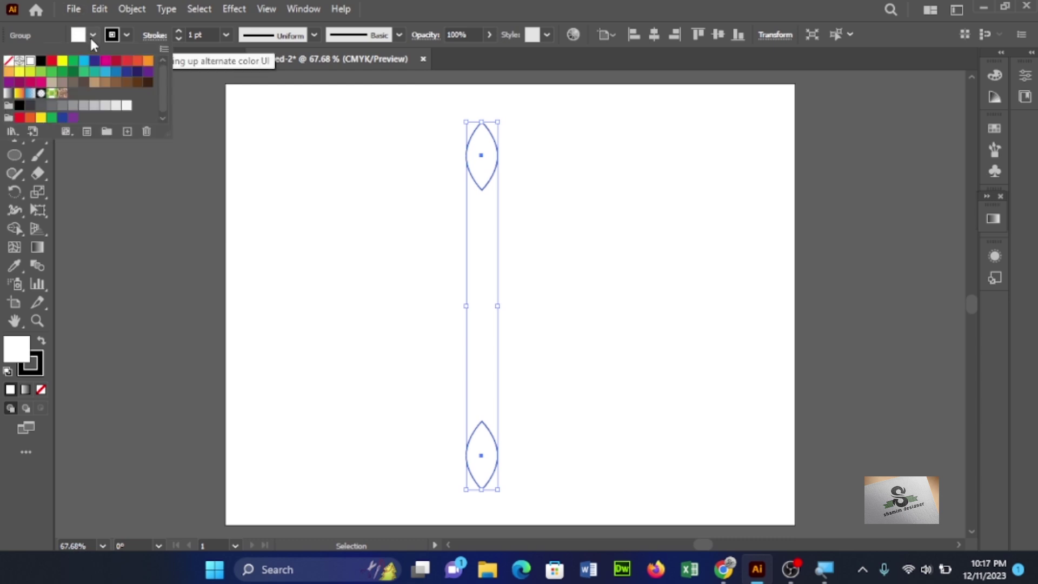
pyautogui.click(115, 61)
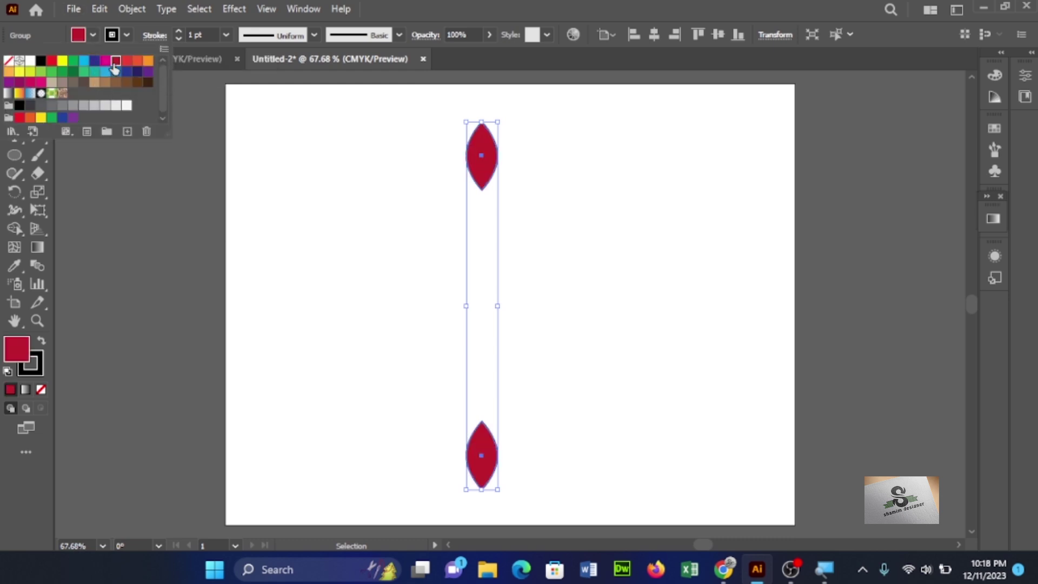
pyautogui.click(386, 5)
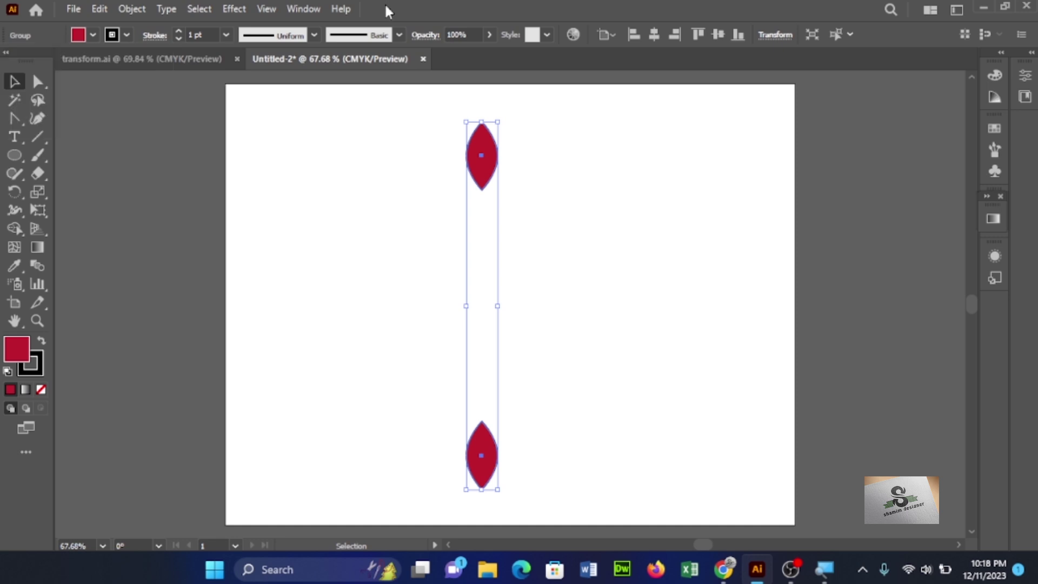
# - Reduce the petal group's stroke weight to 0 pt and move the group to the centre of the artboard
pyautogui.click(178, 38)
pyautogui.click(178, 39)
pyautogui.click(178, 39)
pyautogui.click(178, 39)
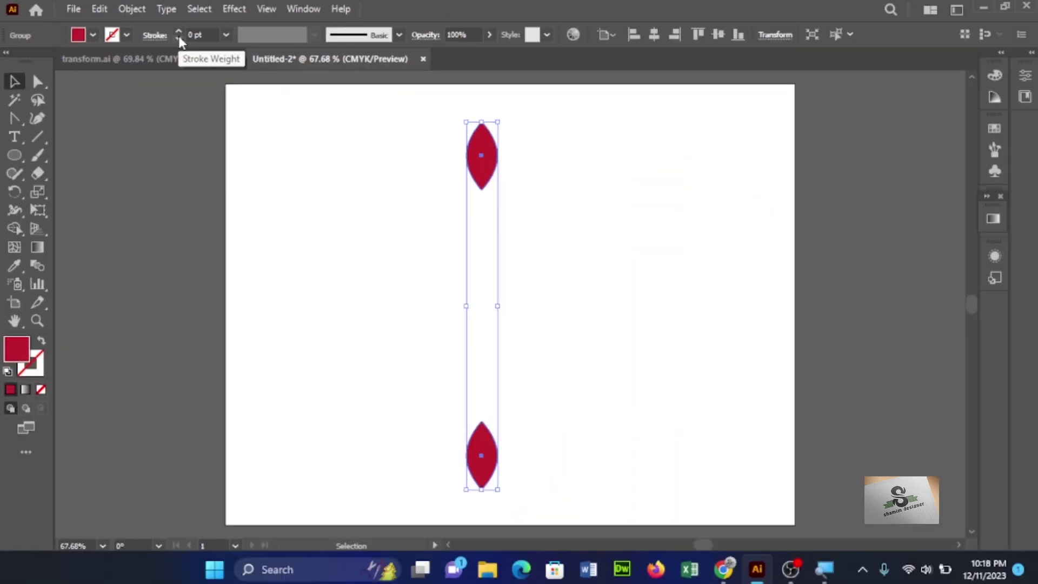
pyautogui.moveTo(481, 164); pyautogui.dragTo(515, 163)
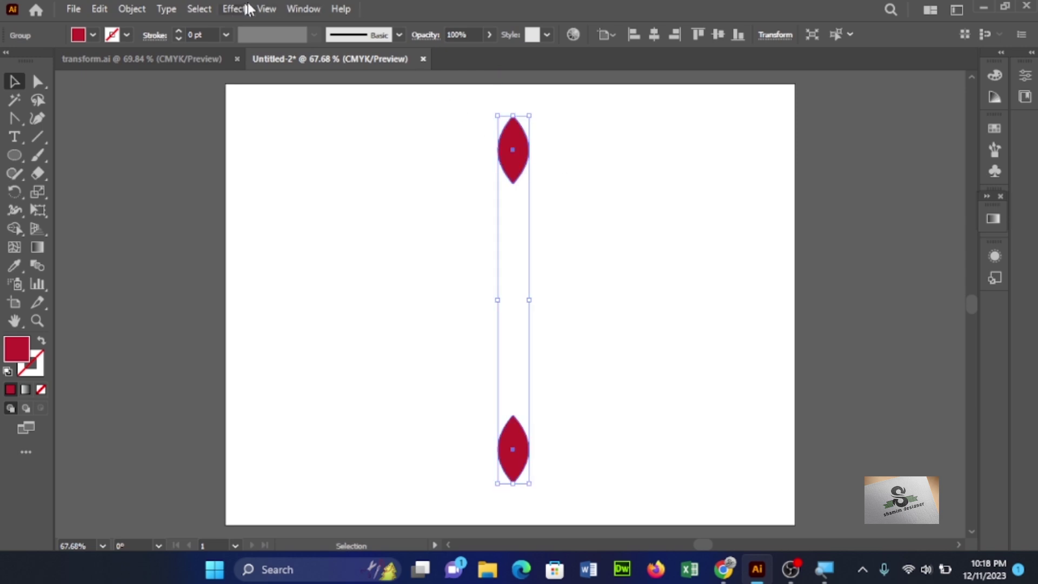
# - Apply the Distort & Transform Transform effect to the petal group with 11 copies and an 11° rotation angle
pyautogui.click(241, 11)
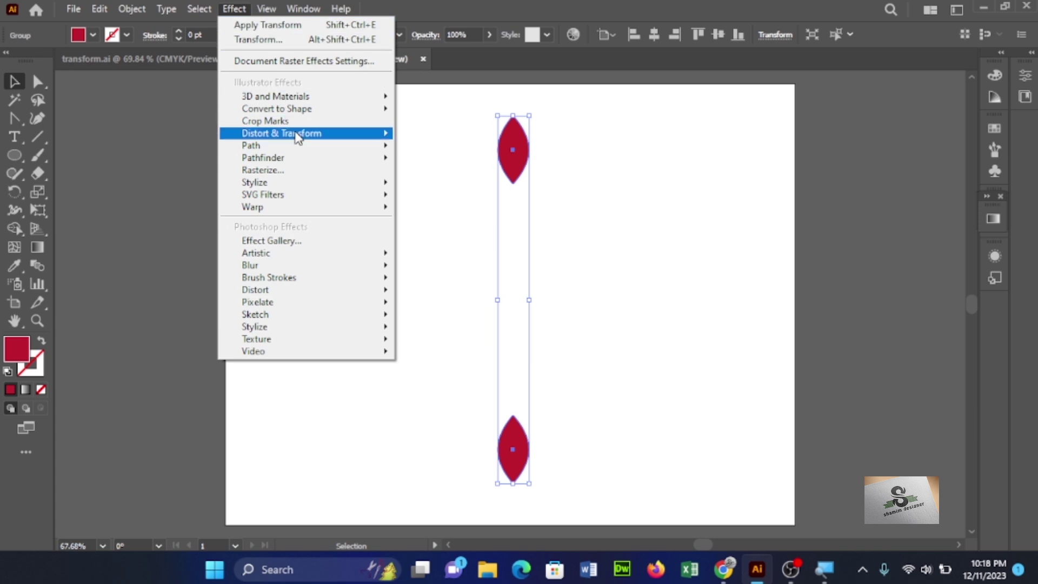
pyautogui.moveTo(297, 136)
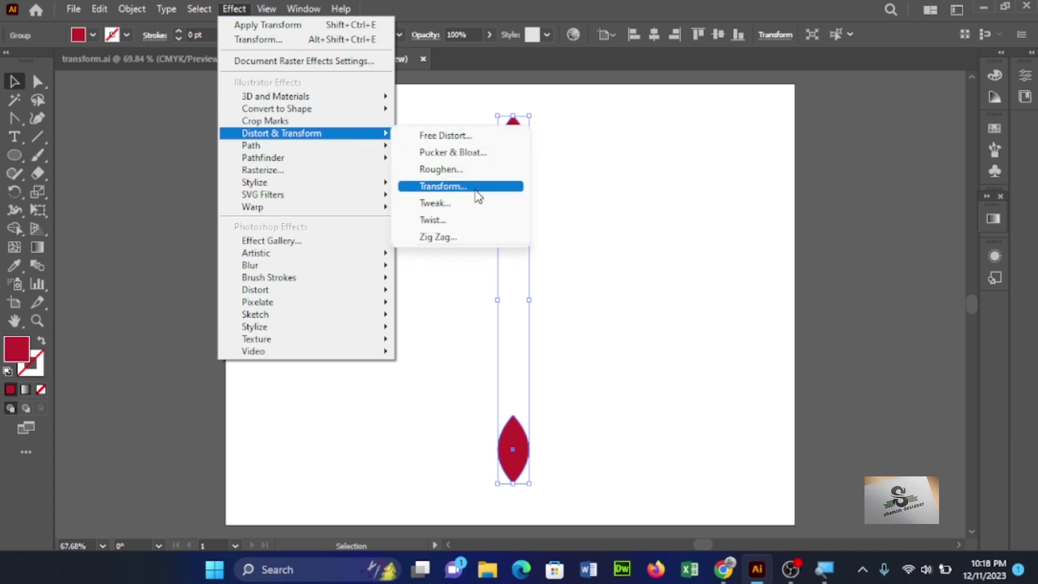
pyautogui.click(475, 188)
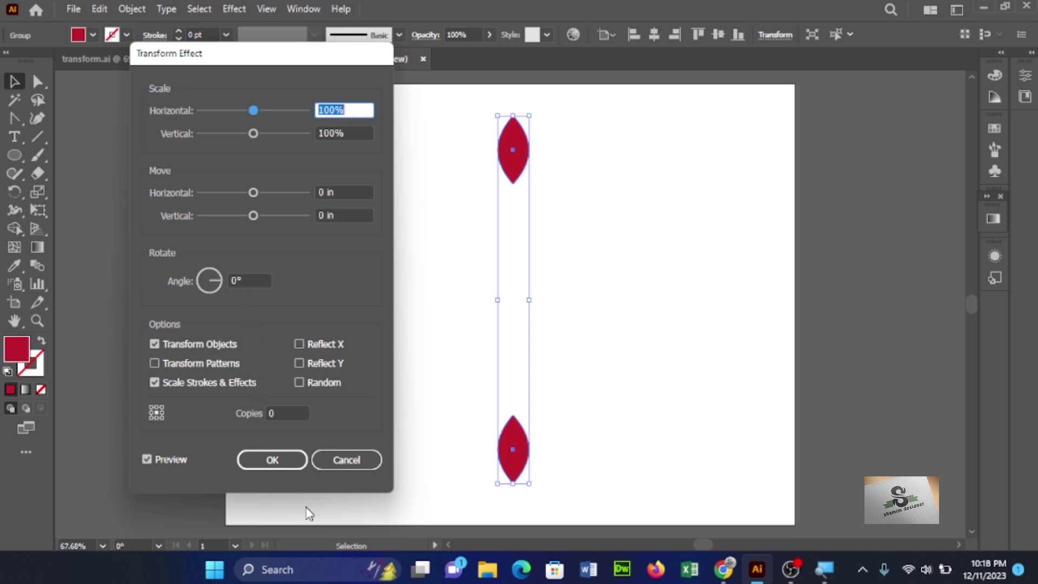
pyautogui.click(280, 413)
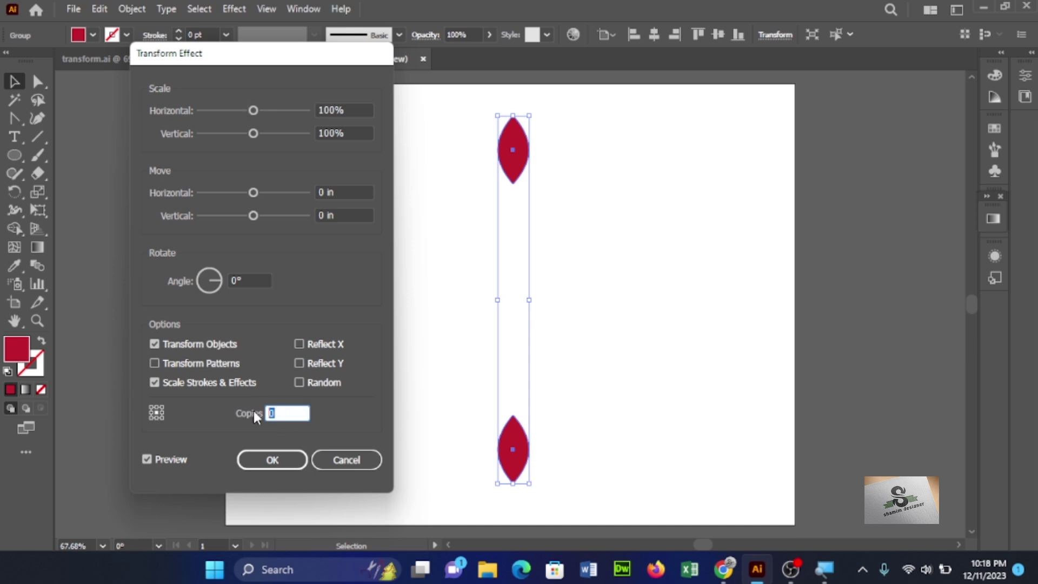
pyautogui.write('11')
pyautogui.click(246, 280)
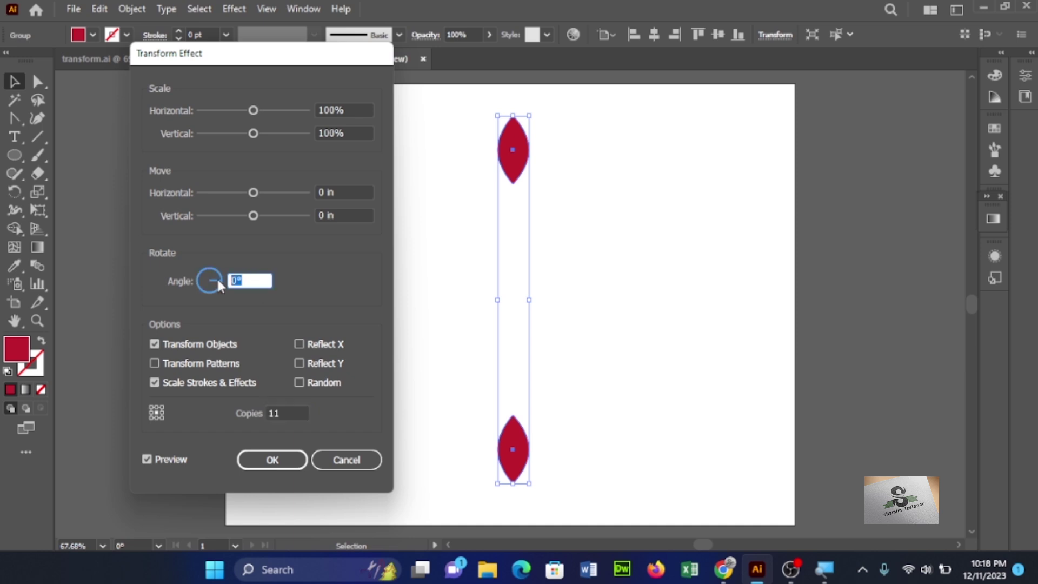
pyautogui.write('11')
# - Set the Transform effect's rotation angle to 14° with the preview on
pyautogui.click(293, 411)
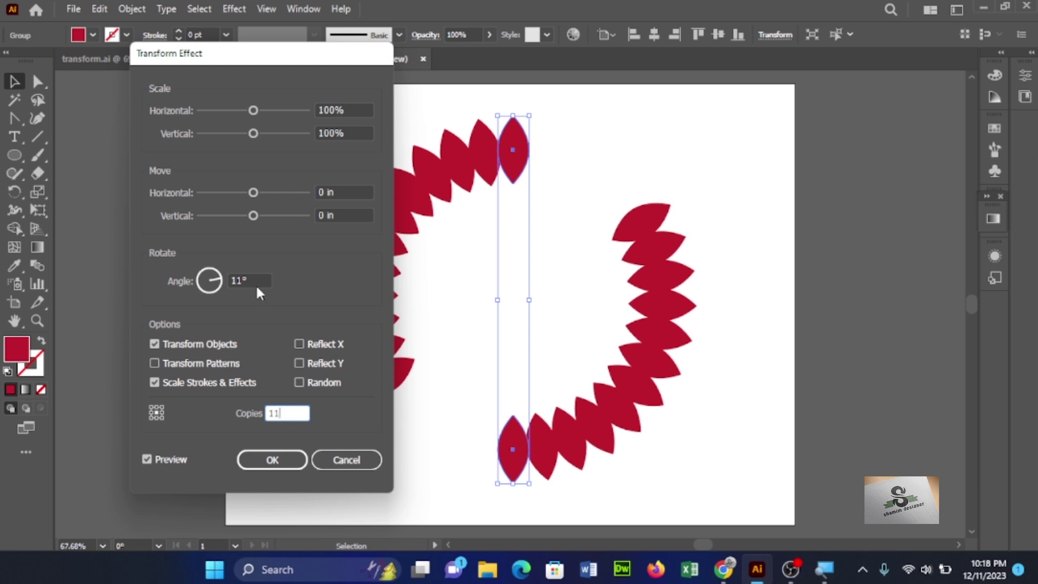
pyautogui.click(257, 277)
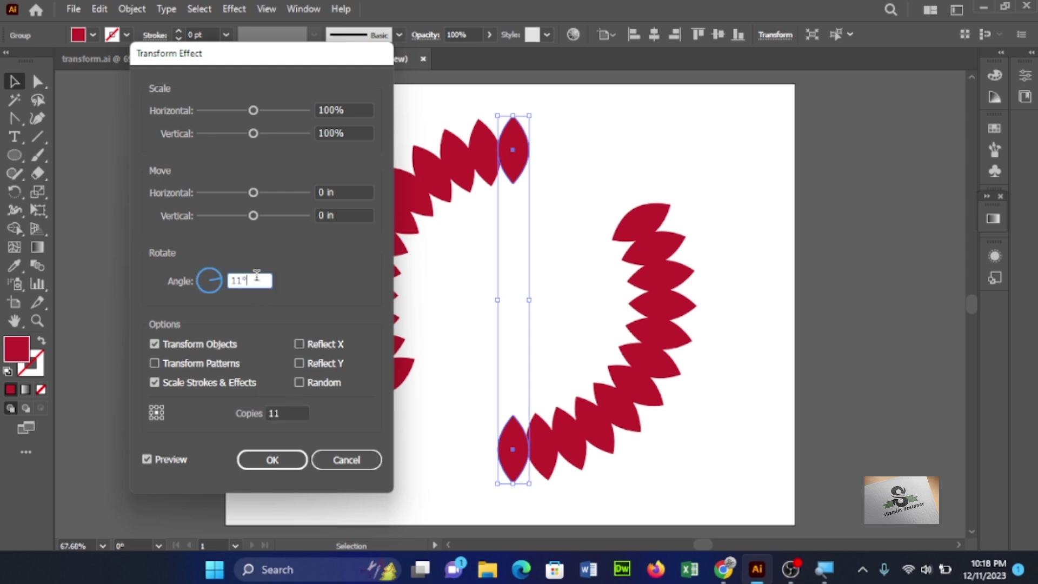
pyautogui.press('BackSpace')
pyautogui.press('BackSpace')
pyautogui.write('4')
pyautogui.click(146, 459)
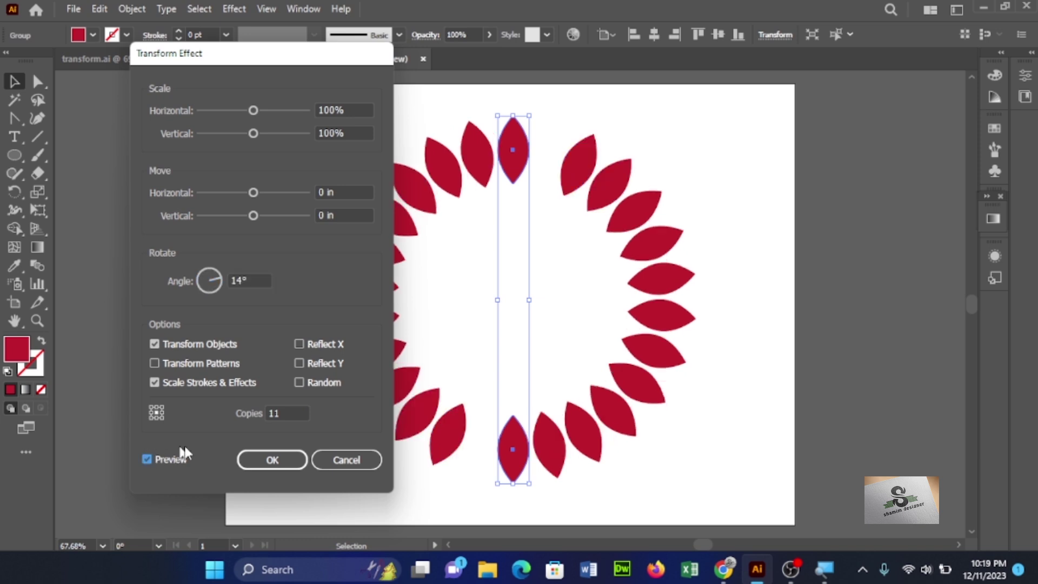
# - Set the Transform effect's number of copies to 12
pyautogui.click(289, 414)
pyautogui.press('BackSpace')
pyautogui.write('2')
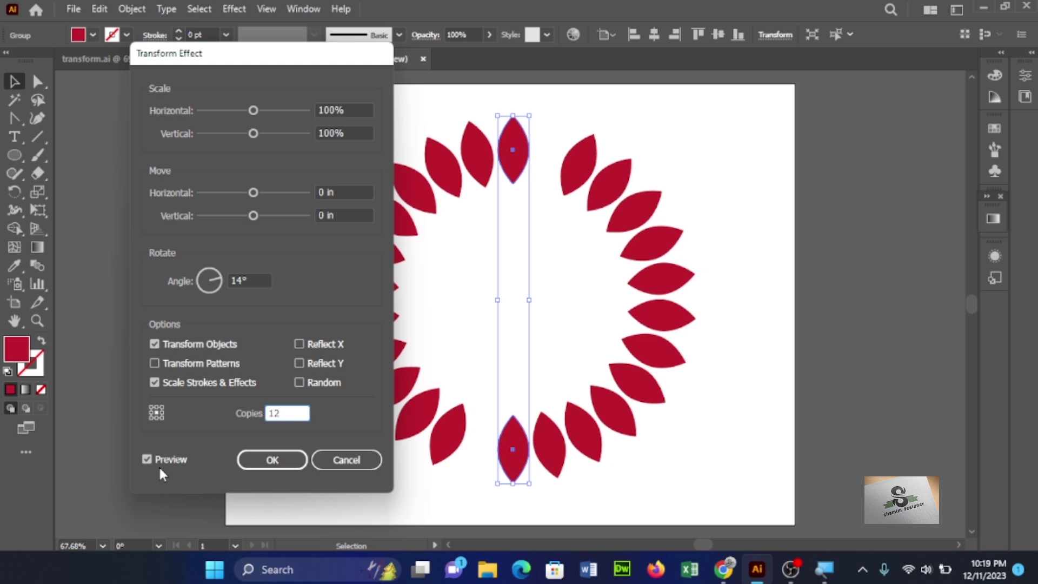
# - Set the Transform effect's rotation angle to 15°
pyautogui.click(243, 279)
pyautogui.click(260, 281)
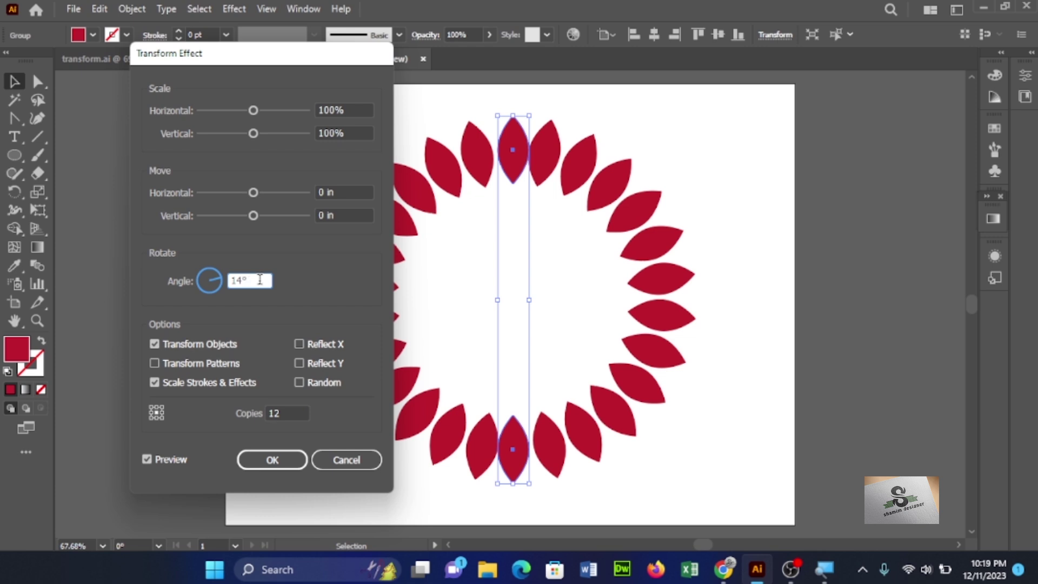
pyautogui.press('BackSpace')
pyautogui.press('BackSpace')
pyautogui.press('BackSpace')
pyautogui.write('15')
pyautogui.click(289, 411)
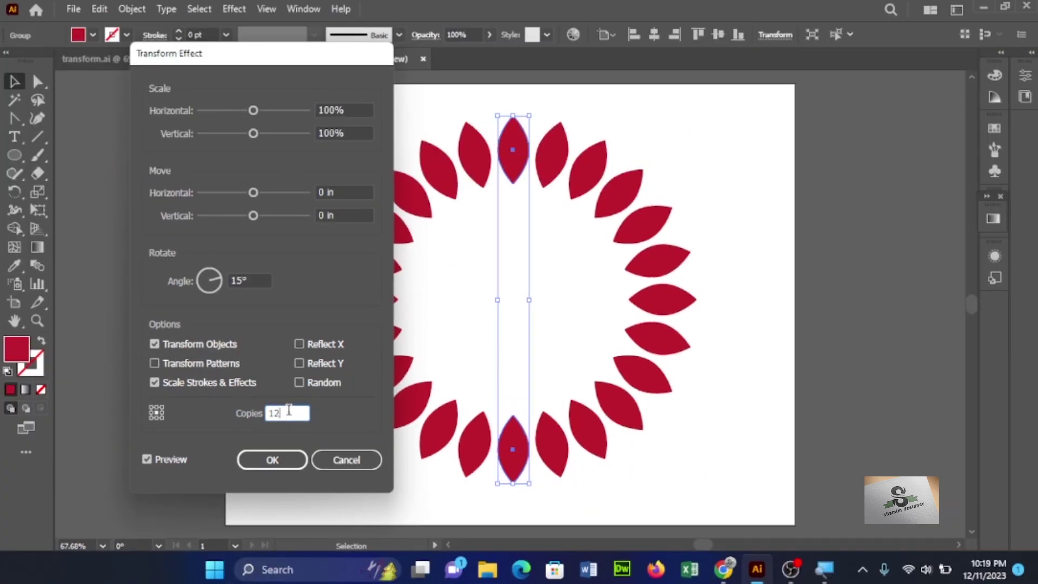
# - Confirm the Transform effect and expand the appearance of the petal ring into separate petals
pyautogui.click(272, 460)
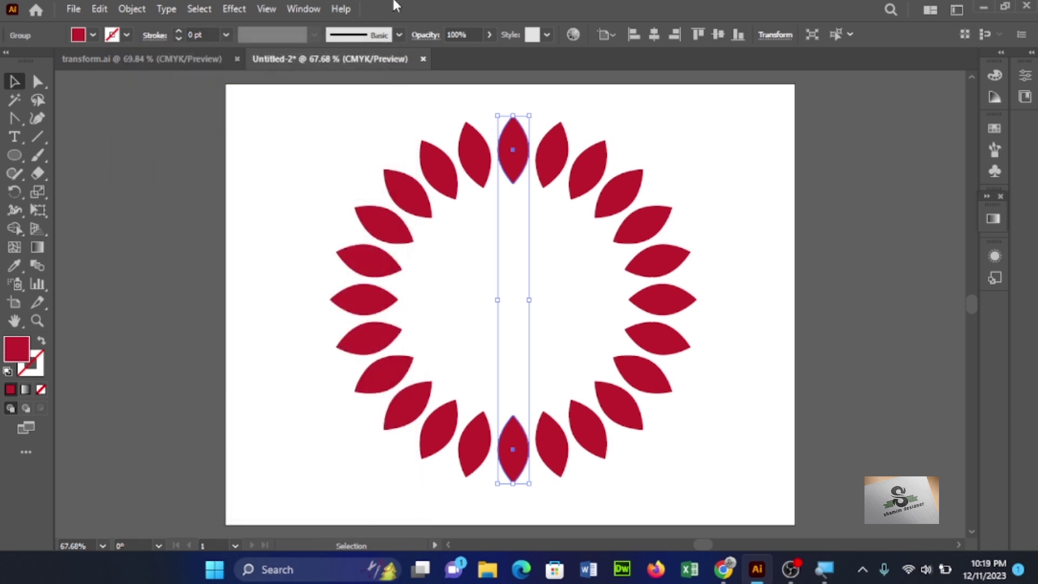
pyautogui.click(141, 11)
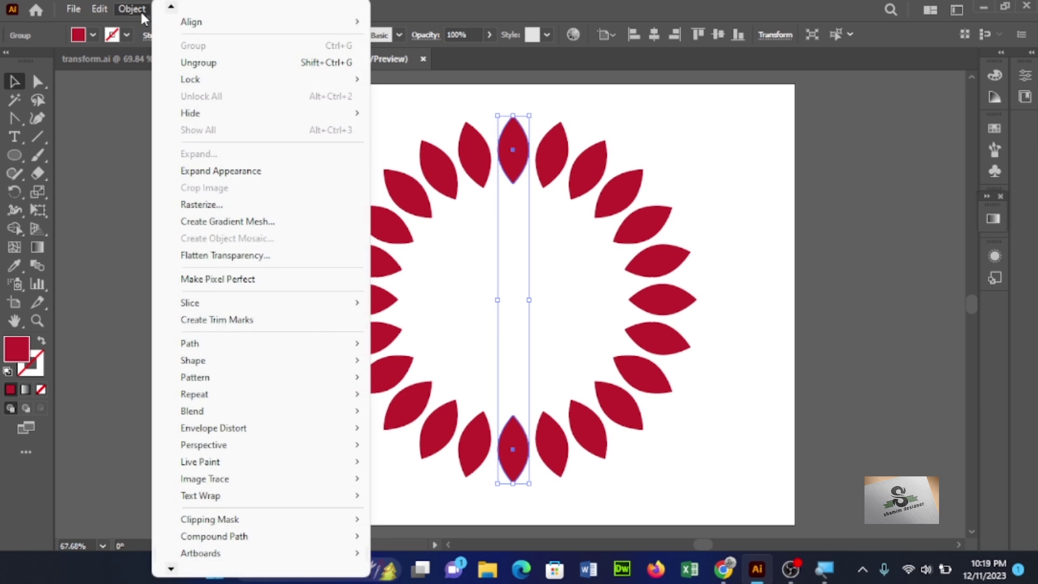
pyautogui.click(241, 172)
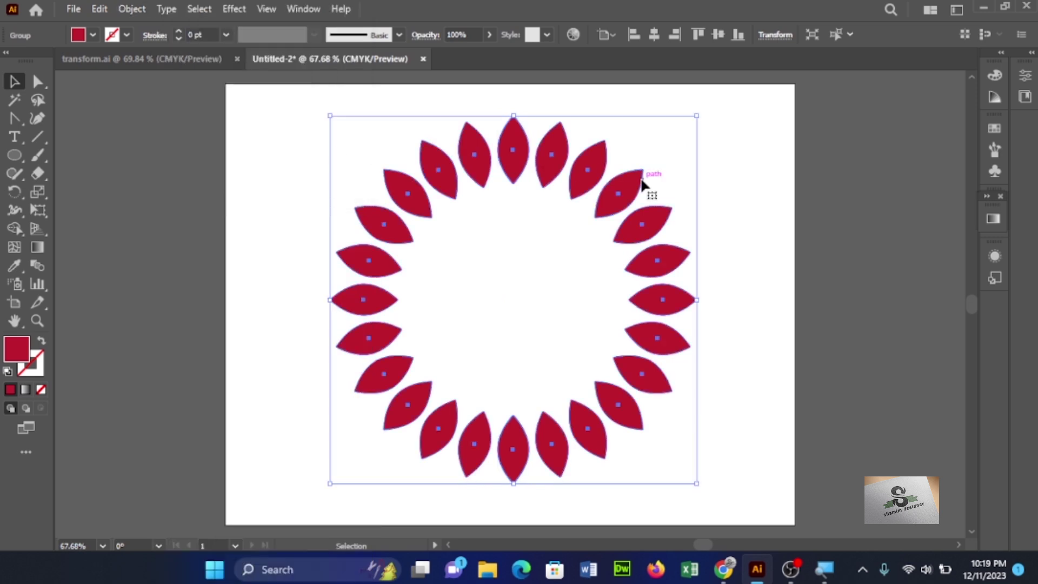
# - Start a new Distort & Transform Transform effect on the expanded petal ring with 80% horizontal and vertical scale
pyautogui.click(236, 10)
pyautogui.moveTo(317, 132)
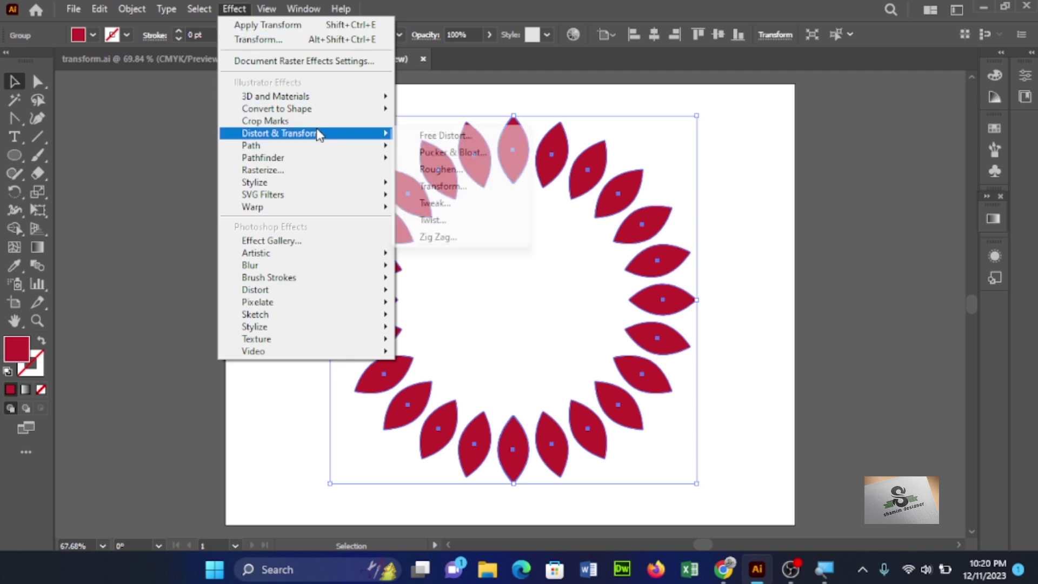
pyautogui.click(468, 186)
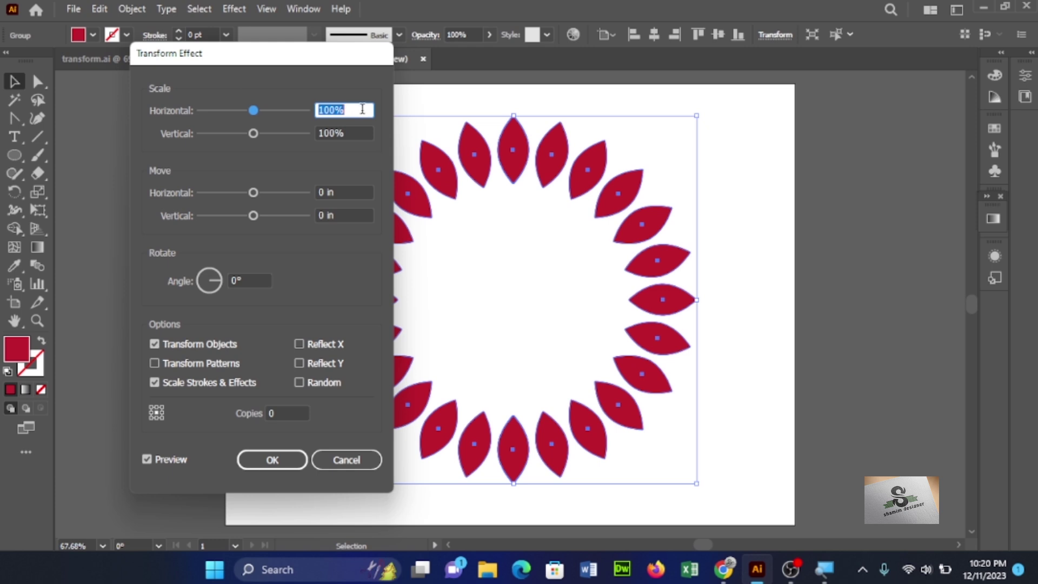
pyautogui.write('80')
pyautogui.moveTo(351, 133); pyautogui.dragTo(277, 128)
pyautogui.write('80')
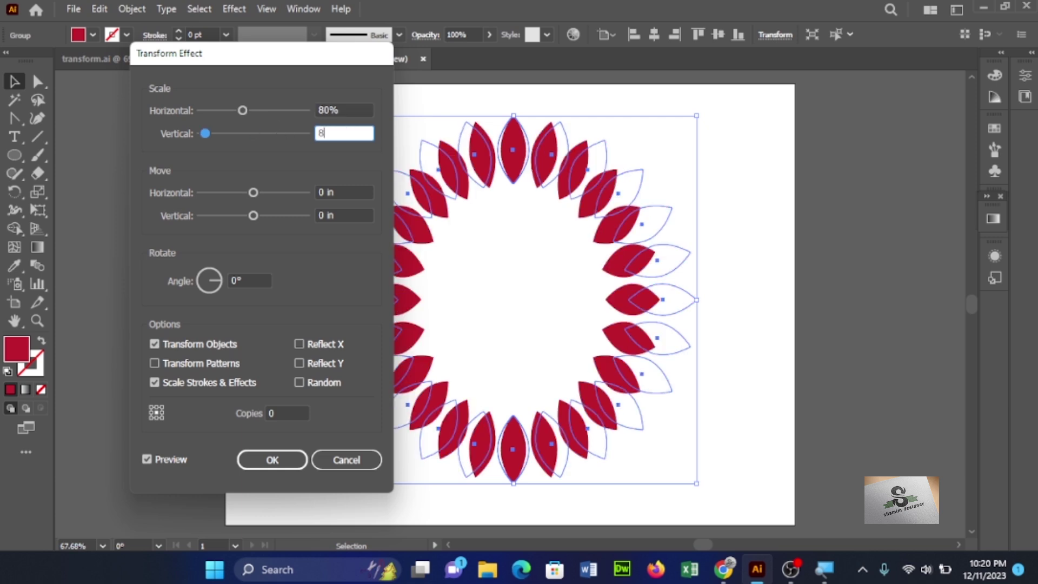
# - Set the Transform effect's horizontal and vertical scale to 70%
pyautogui.click(370, 108)
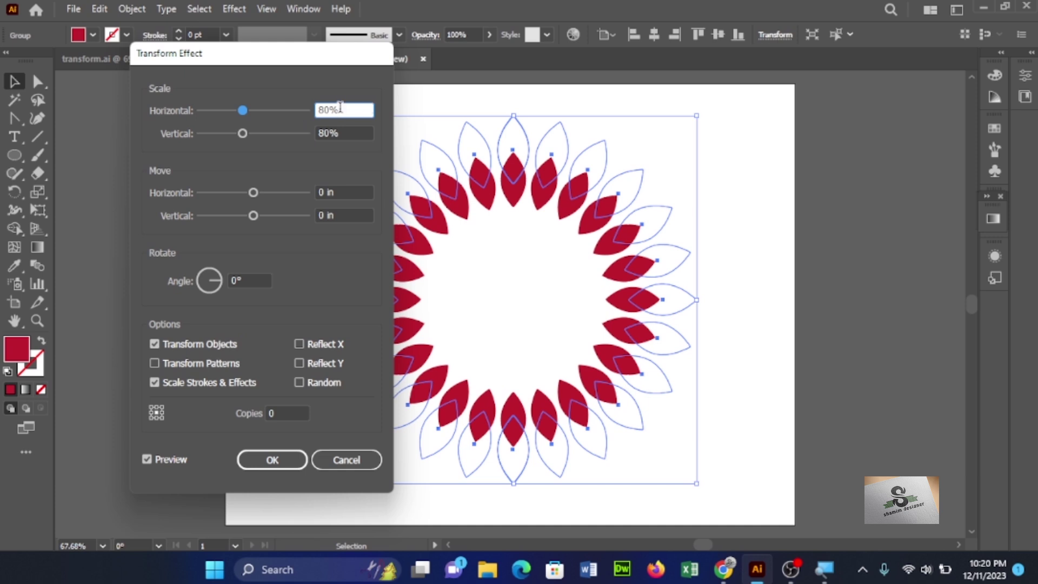
pyautogui.press('BackSpace')
pyautogui.press('BackSpace')
pyautogui.press('BackSpace')
pyautogui.write('70')
pyautogui.click(365, 136)
pyautogui.press('BackSpace')
pyautogui.press('BackSpace')
pyautogui.press('BackSpace')
pyautogui.write('70')
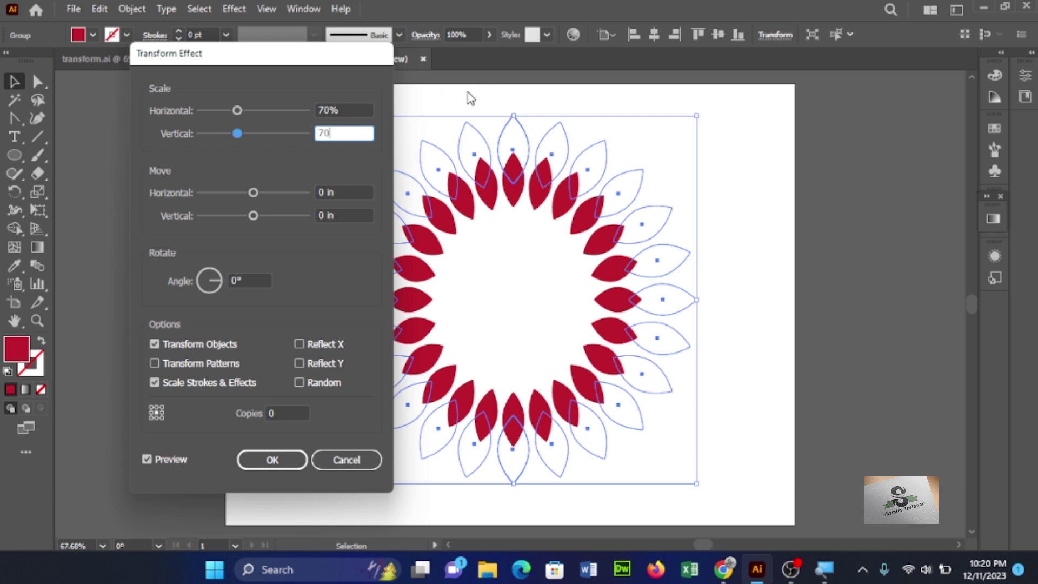
pyautogui.click(363, 108)
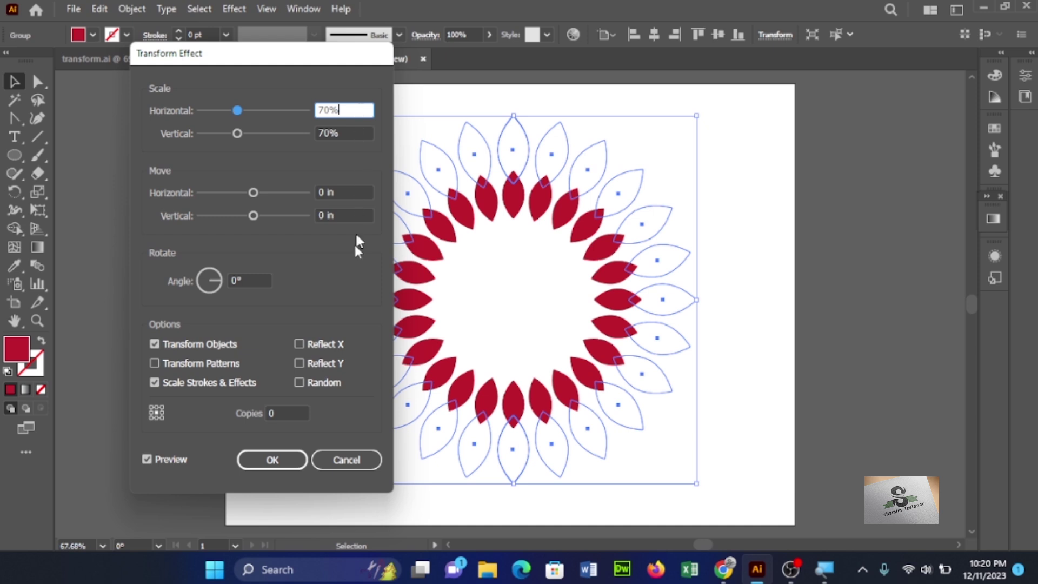
# - Set the Transform effect's number of copies to 4 and preview the result
pyautogui.click(290, 411)
pyautogui.press('BackSpace')
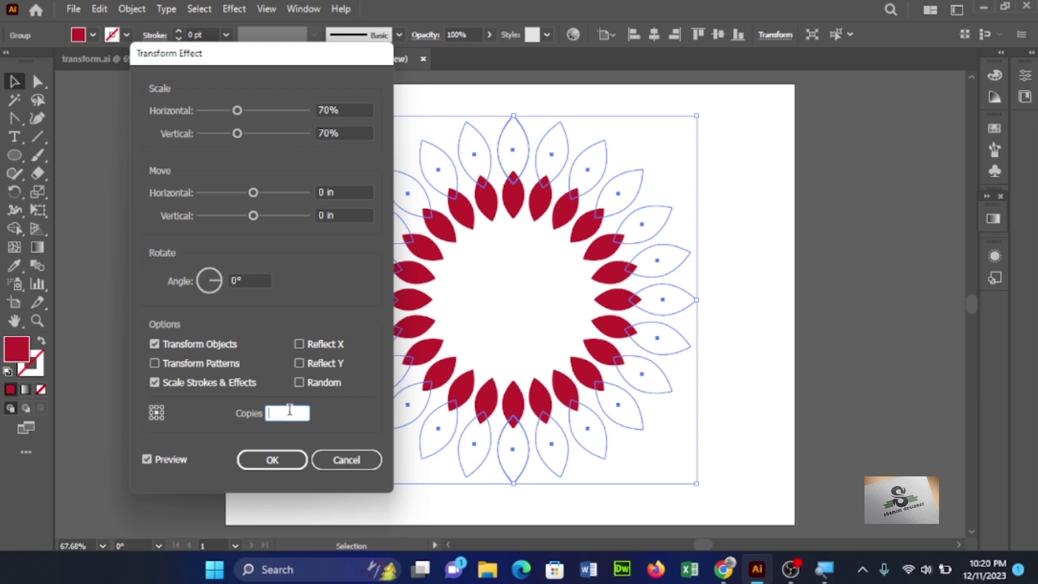
pyautogui.write('4')
pyautogui.click(145, 460)
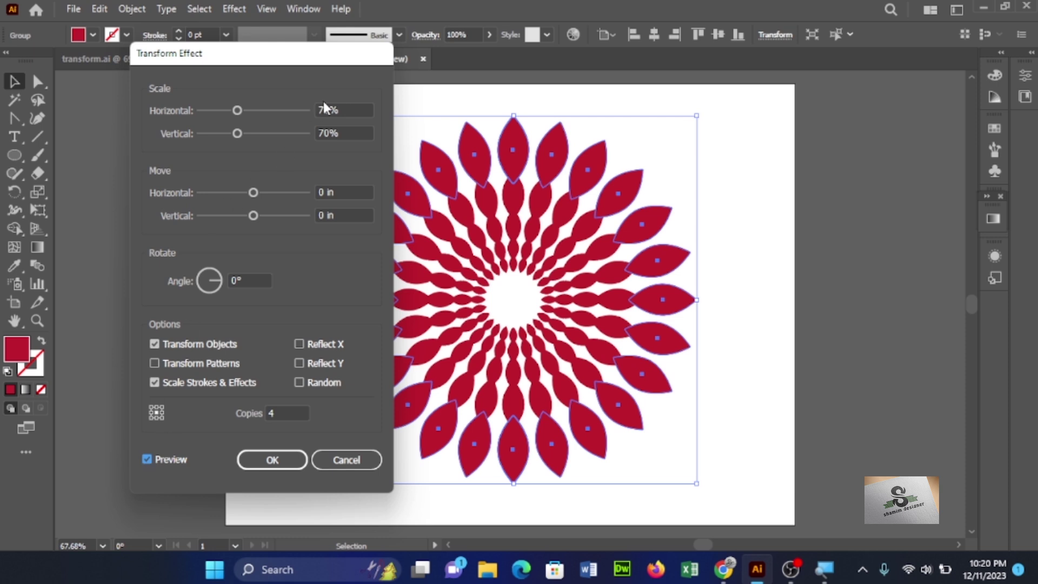
# - Set the Transform effect's horizontal and vertical scale to 67%
pyautogui.click(343, 110)
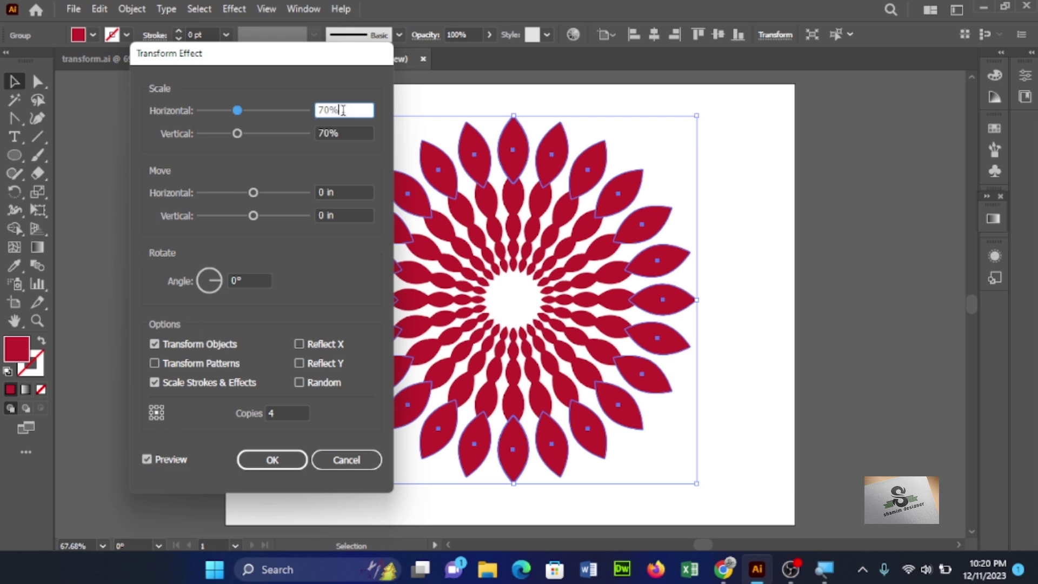
pyautogui.press('BackSpace')
pyautogui.press('BackSpace')
pyautogui.press('BackSpace')
pyautogui.write('67')
pyautogui.click(351, 133)
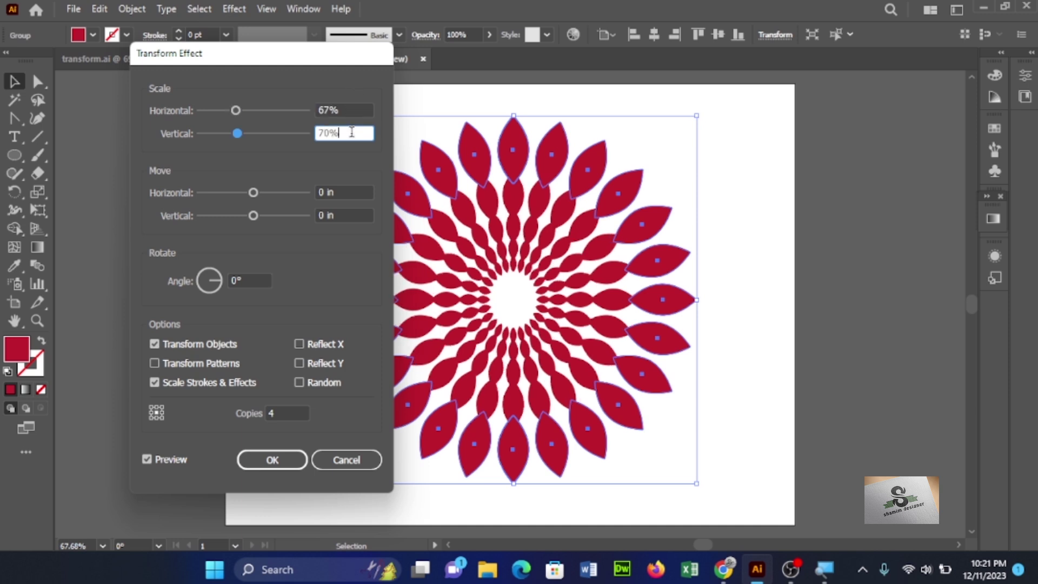
pyautogui.press('BackSpace')
pyautogui.press('BackSpace')
pyautogui.press('BackSpace')
pyautogui.write('67')
# - Set the Transform effect's horizontal and vertical scale to 63%
pyautogui.click(361, 108)
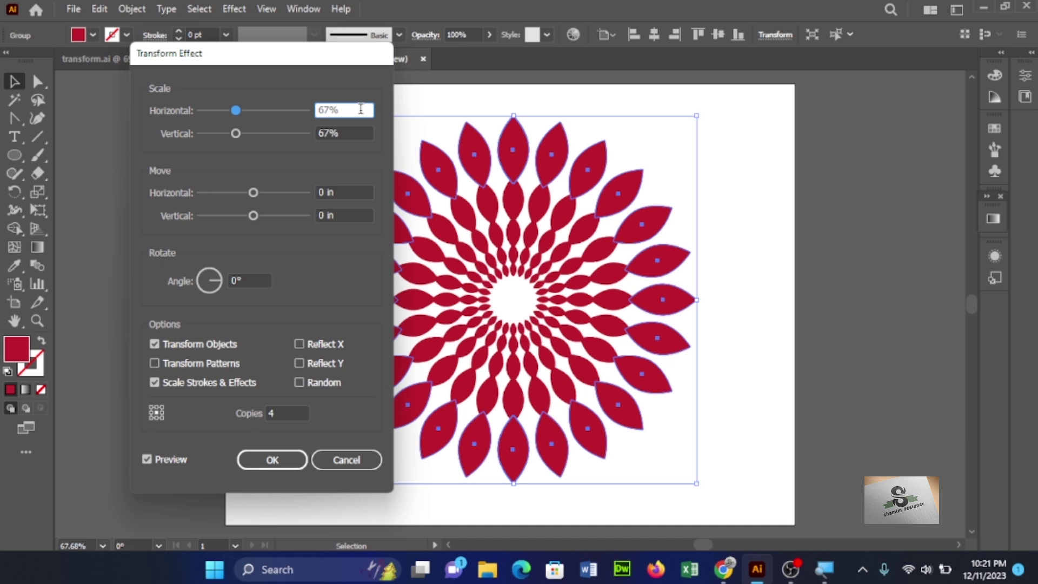
pyautogui.press('BackSpace')
pyautogui.press('BackSpace')
pyautogui.write('3')
pyautogui.click(360, 134)
pyautogui.press('BackSpace')
pyautogui.press('BackSpace')
pyautogui.write('3')
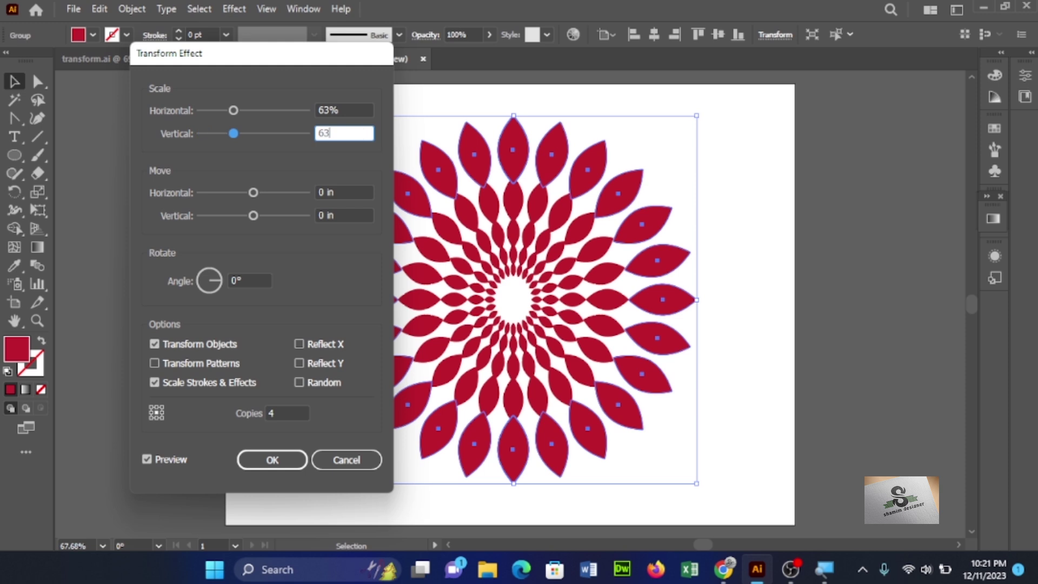
pyautogui.click(363, 109)
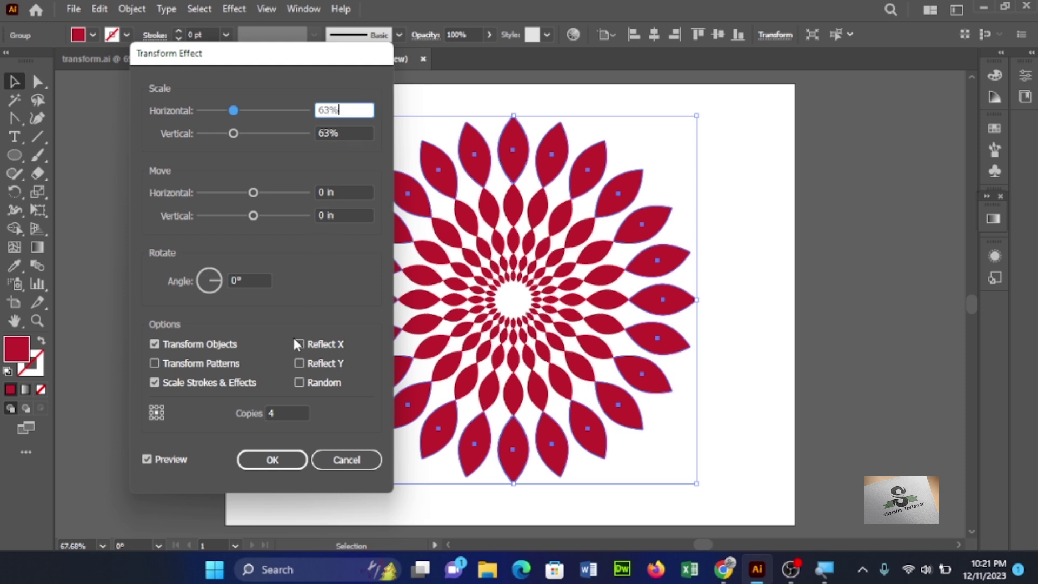
# - Set the number of copies to 6, preview the nested petal rings and confirm the Transform effect
pyautogui.click(287, 413)
pyautogui.press('BackSpace')
pyautogui.write('6')
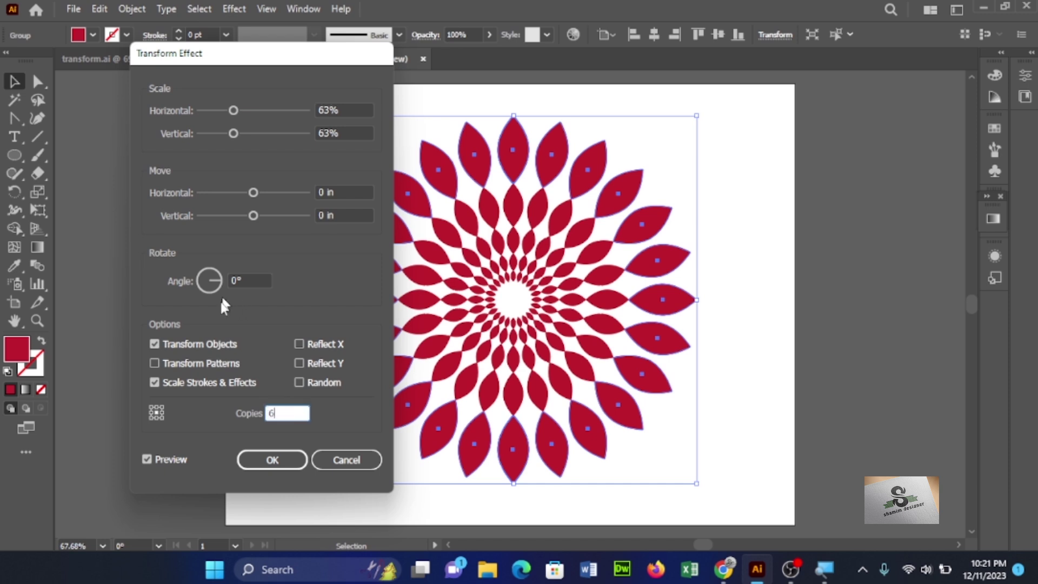
pyautogui.click(152, 458)
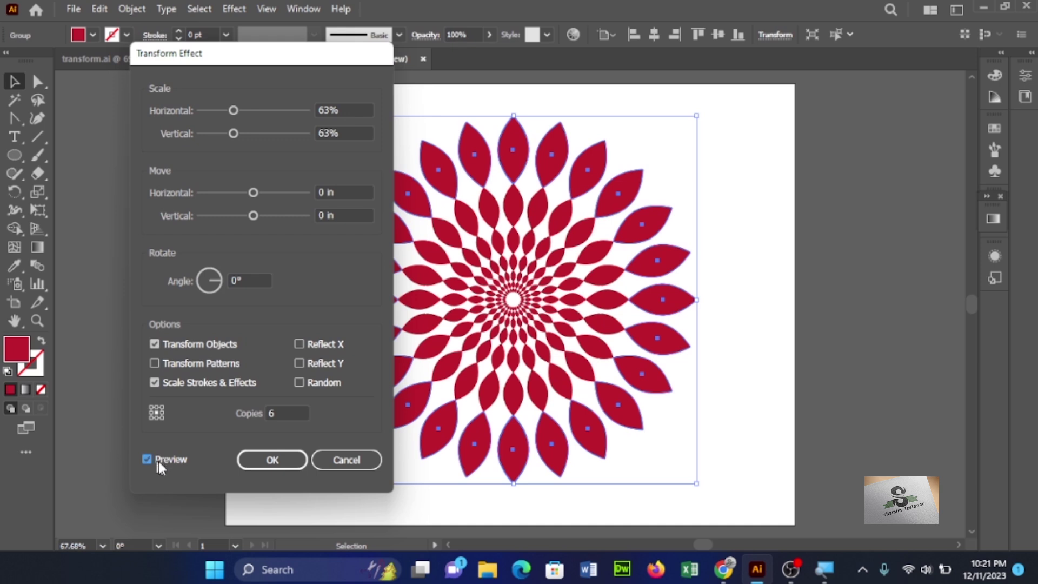
pyautogui.click(298, 466)
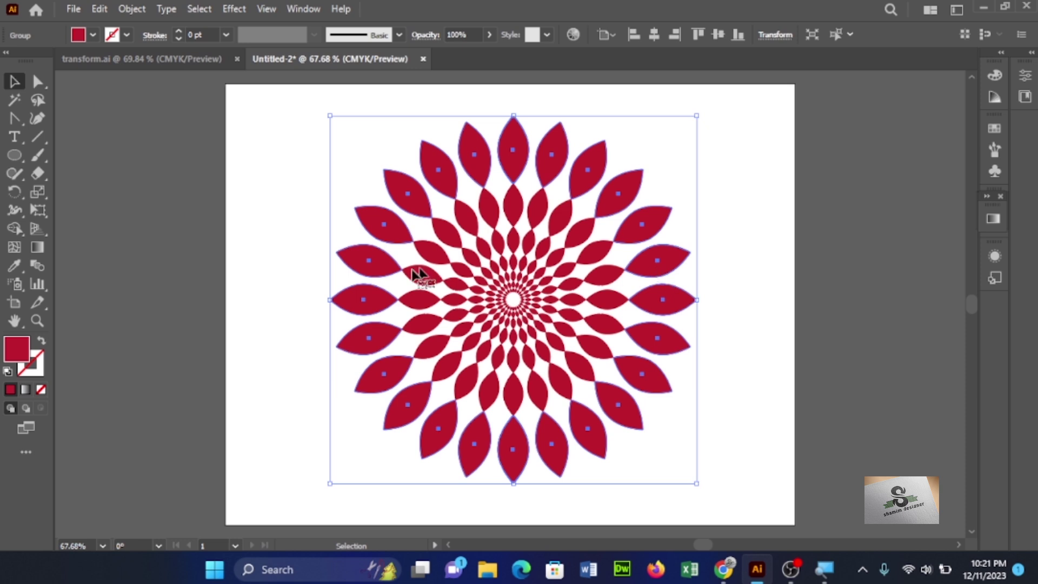
# - Add a second 11 x 8.5 in artboard beside the flower artboard and leave artboard editing
pyautogui.click(16, 304)
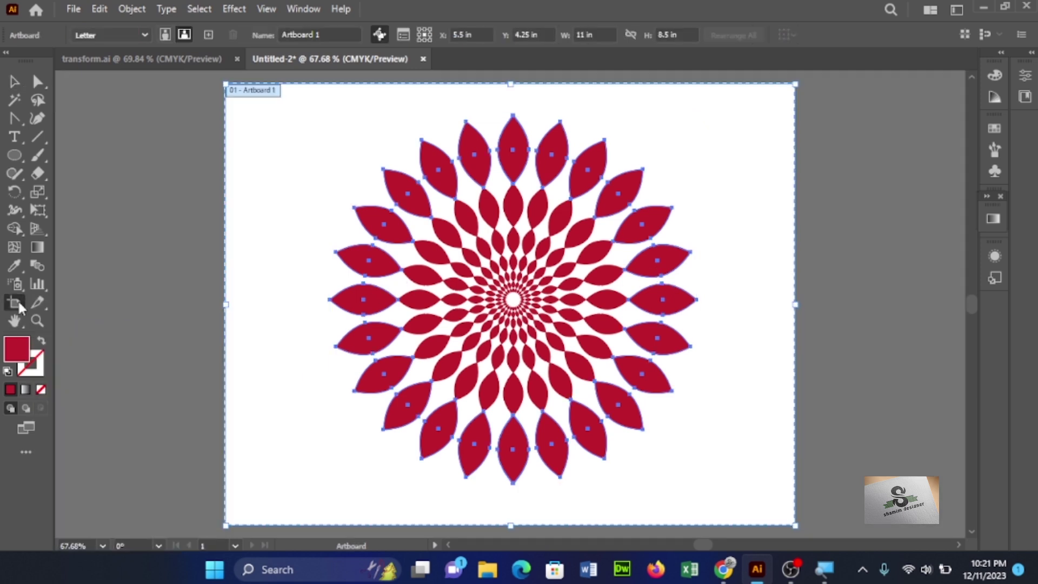
pyautogui.click(213, 33)
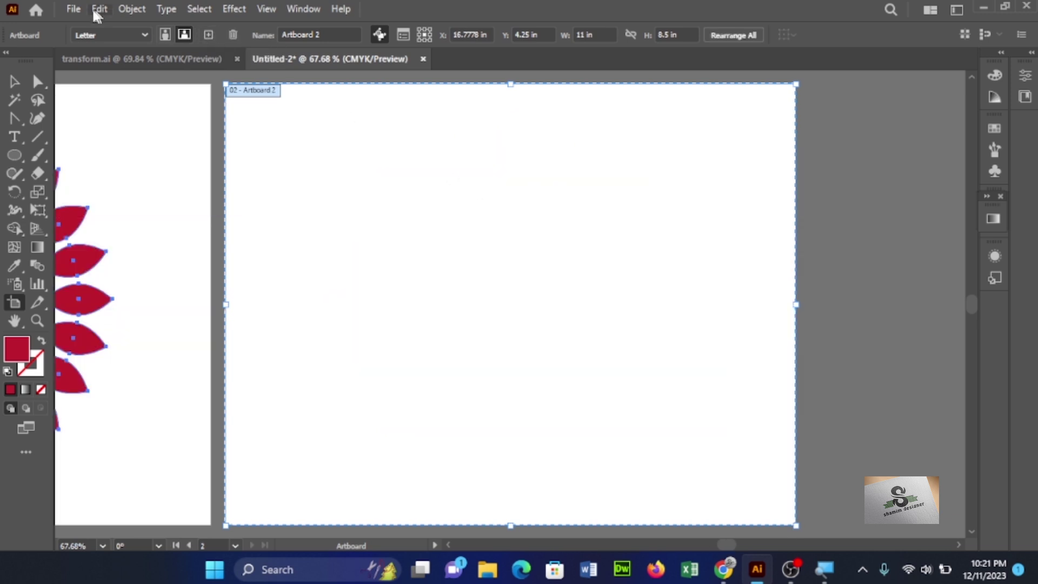
pyautogui.click(16, 80)
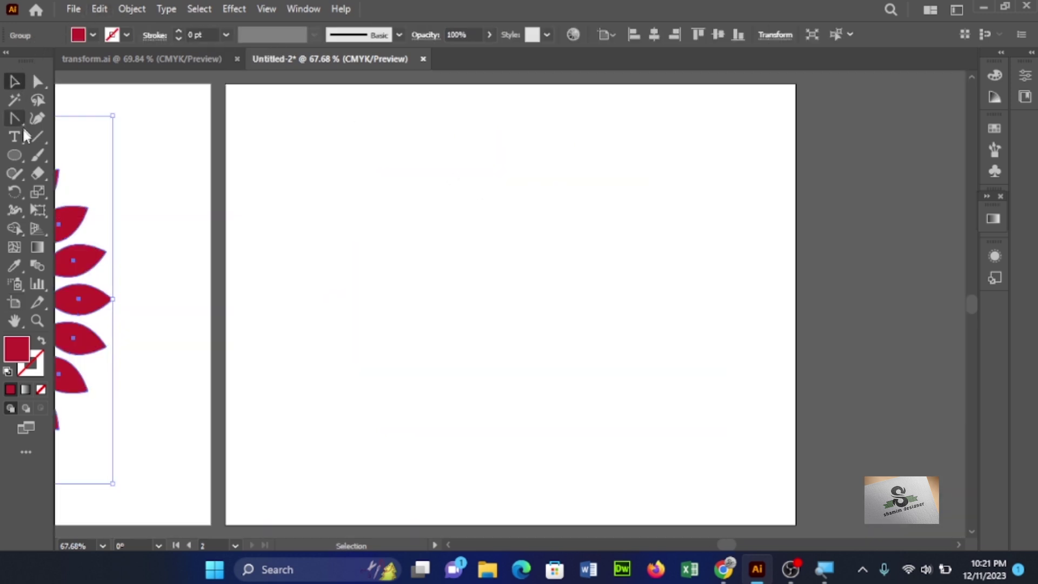
# - Draw a large, slightly tilted hexagon on the second artboard with the Polygon tool
pyautogui.click(16, 155)
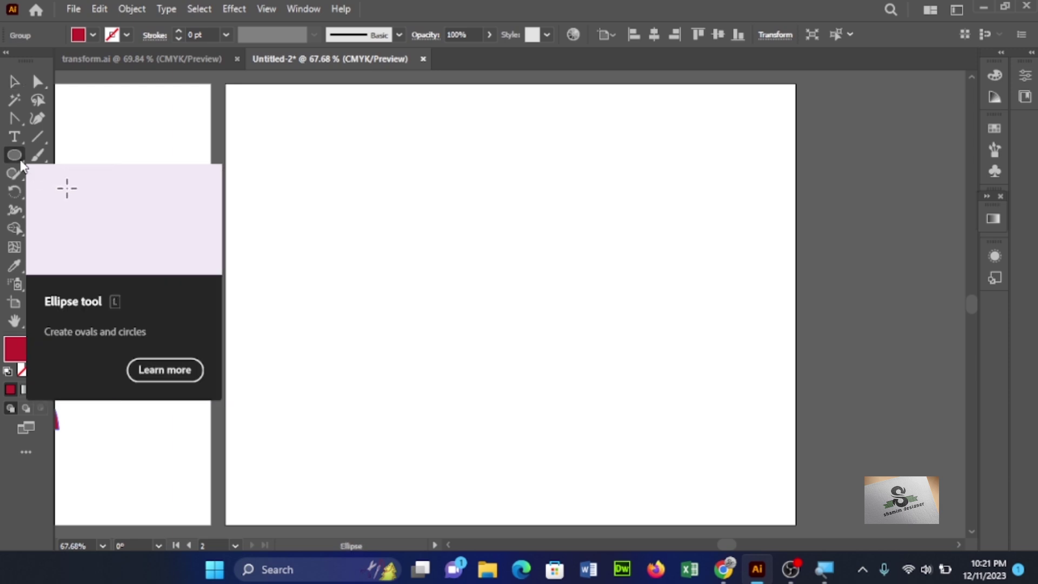
pyautogui.click(55, 209)
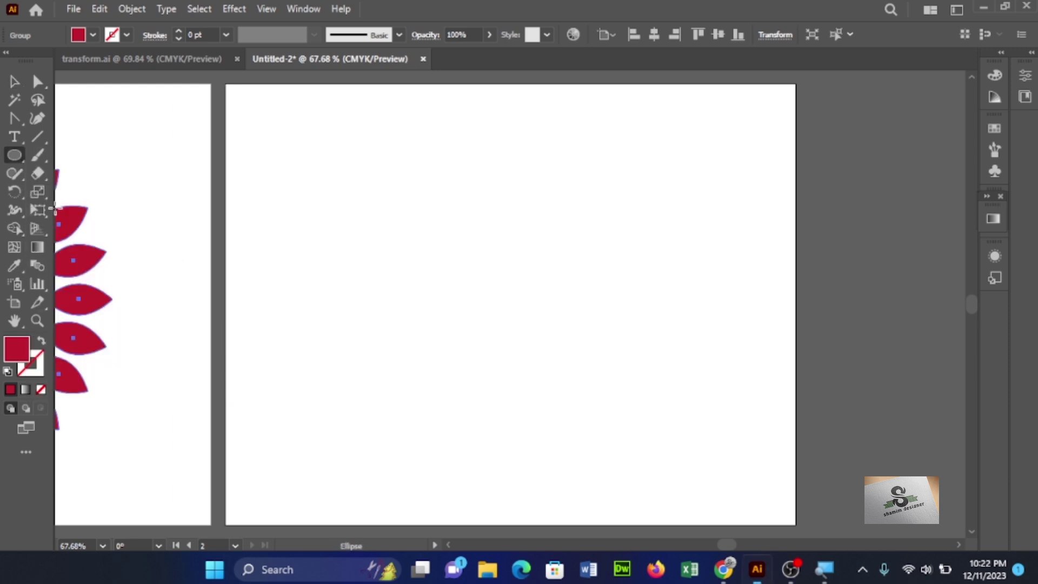
pyautogui.moveTo(424, 249); pyautogui.dragTo(505, 356)
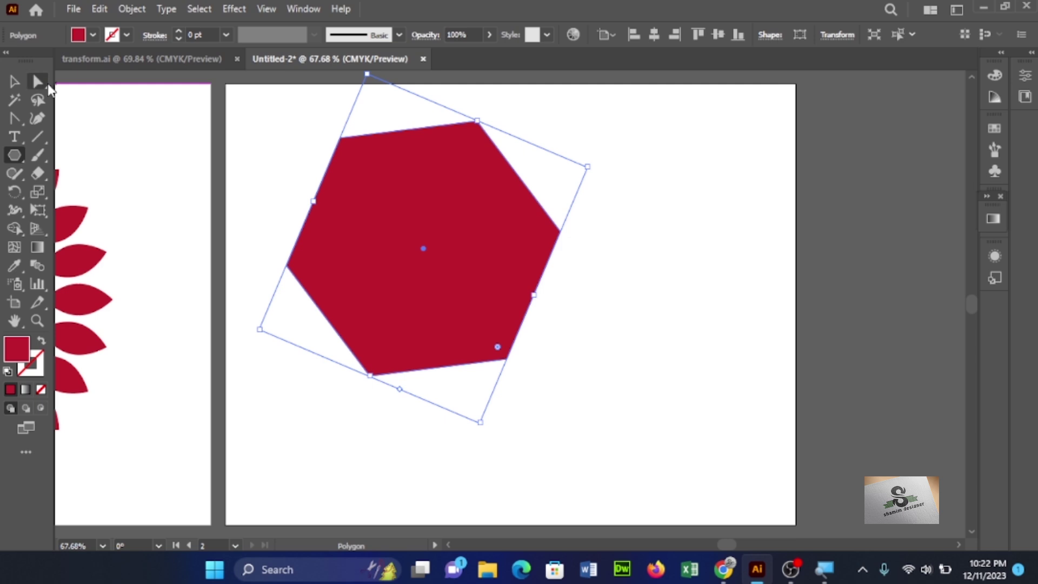
# - Round all corners of the hexagon to a radius of about 0.82 in
pyautogui.click(38, 82)
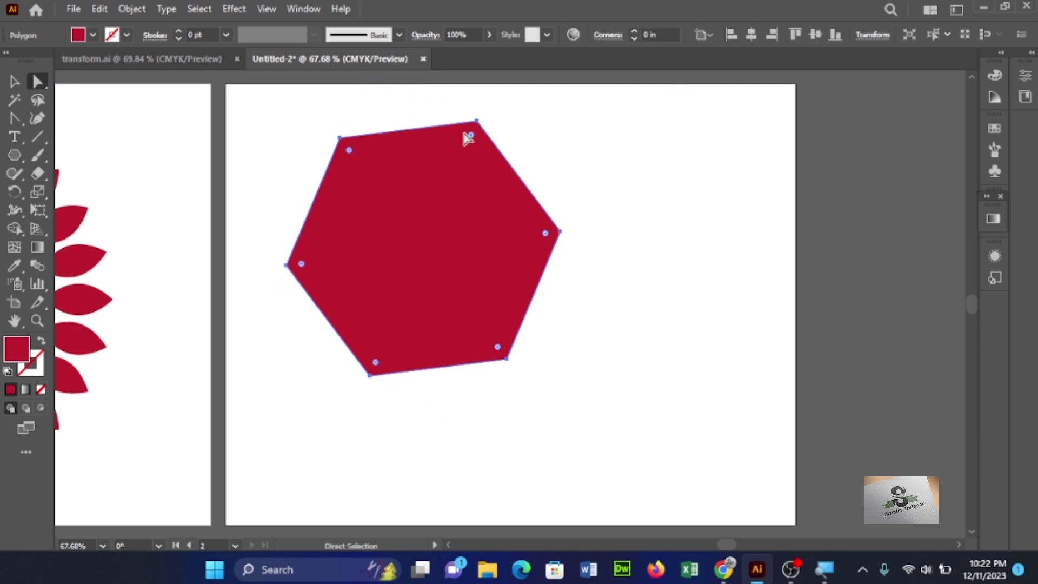
pyautogui.click(471, 134)
pyautogui.moveTo(471, 136); pyautogui.dragTo(474, 173)
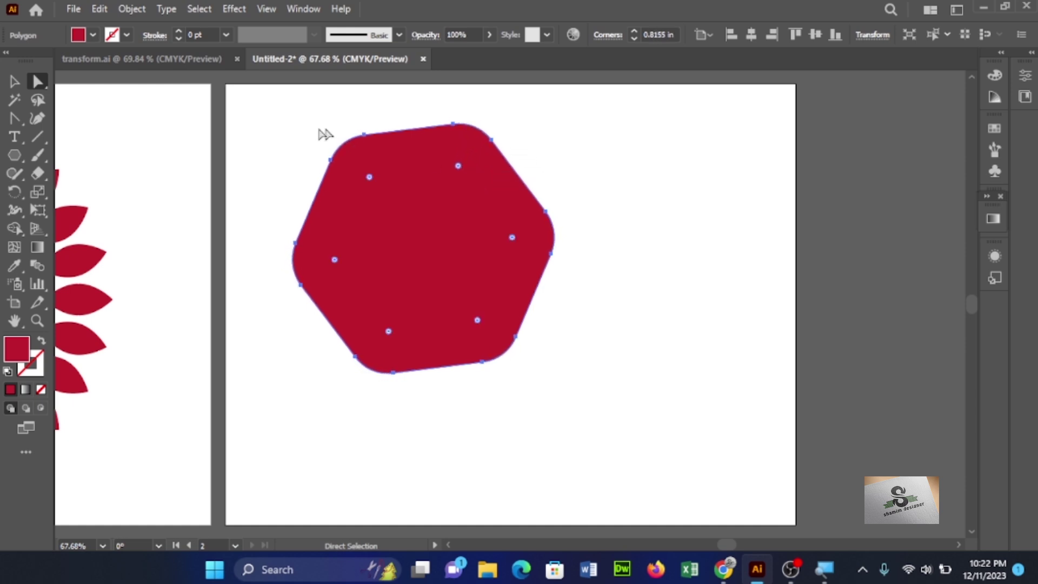
# - Swap the rounded hexagon's fill and stroke so it is only outlined, and set the stroke weight to 2 pt
pyautogui.click(14, 81)
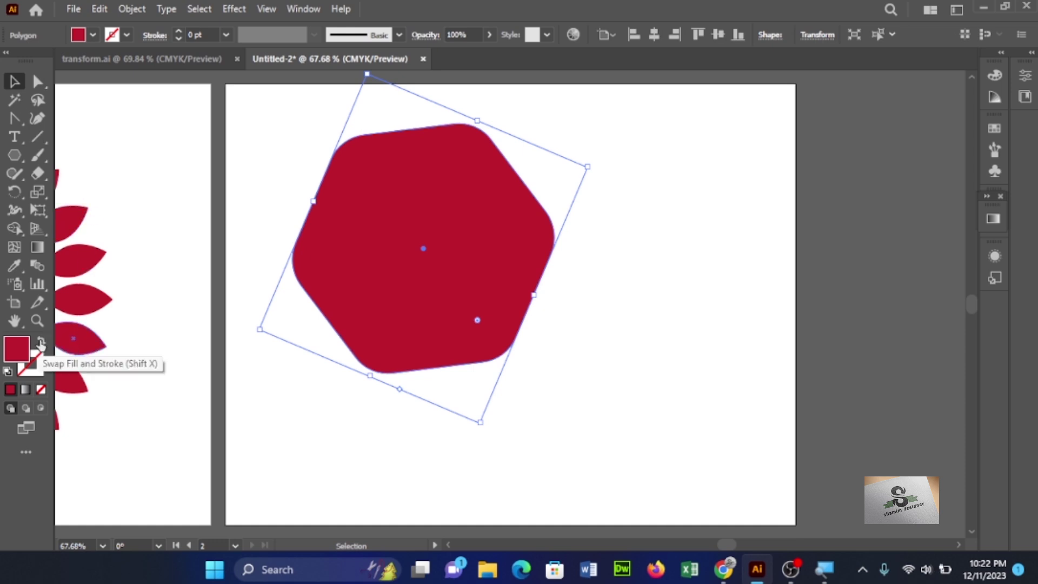
pyautogui.click(41, 342)
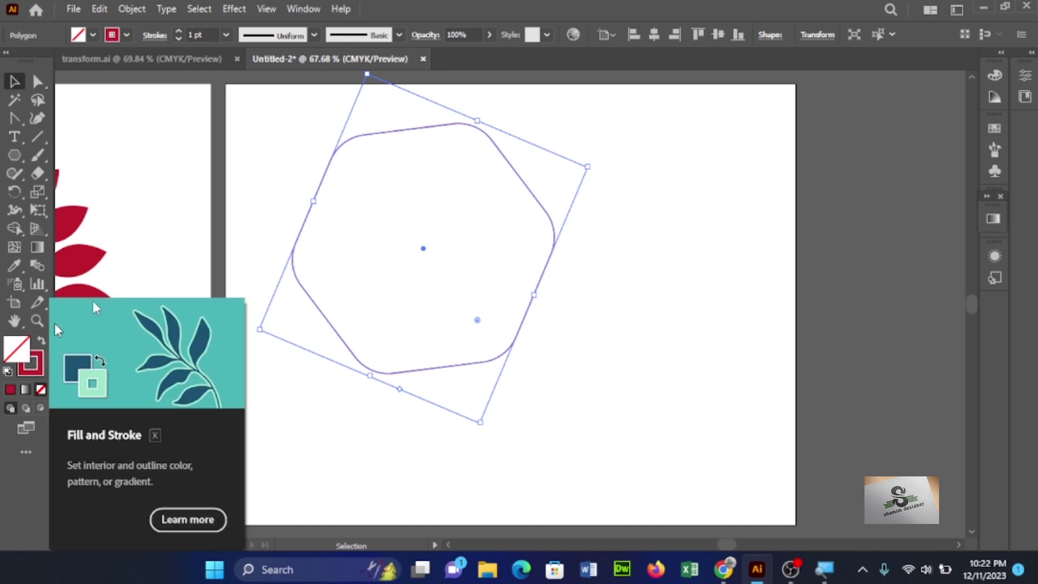
pyautogui.click(179, 31)
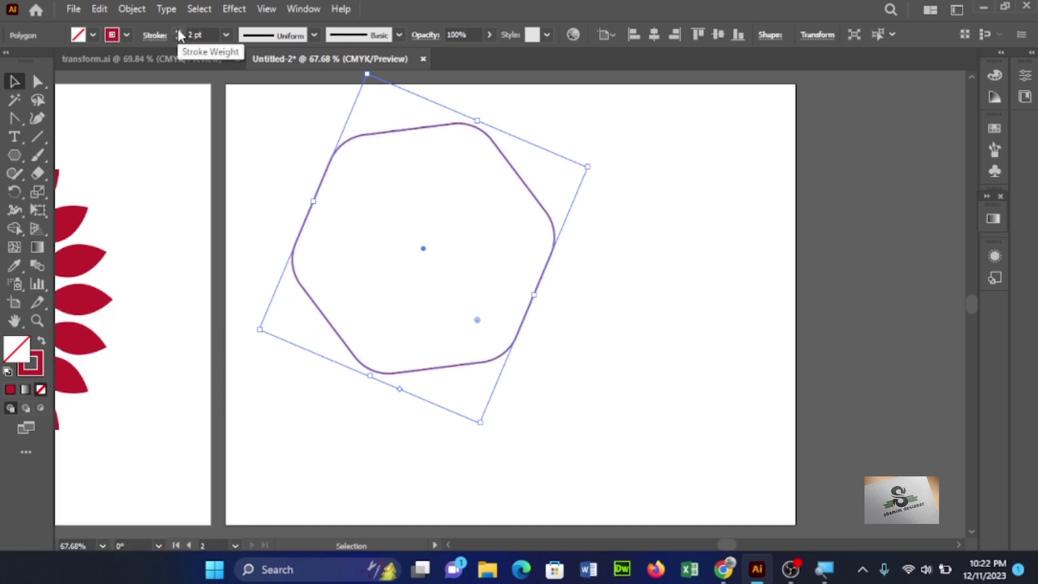
# - Start a Distort & Transform Transform effect on the hexagon outline with 93% horizontal and vertical scale, moving the dialog clear of the shape
pyautogui.click(241, 9)
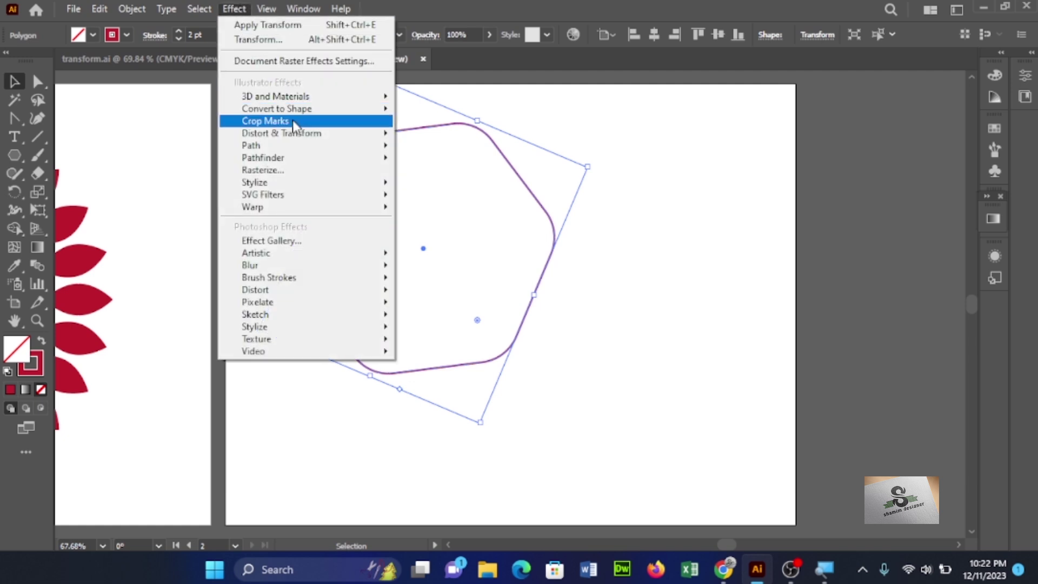
pyautogui.moveTo(297, 135)
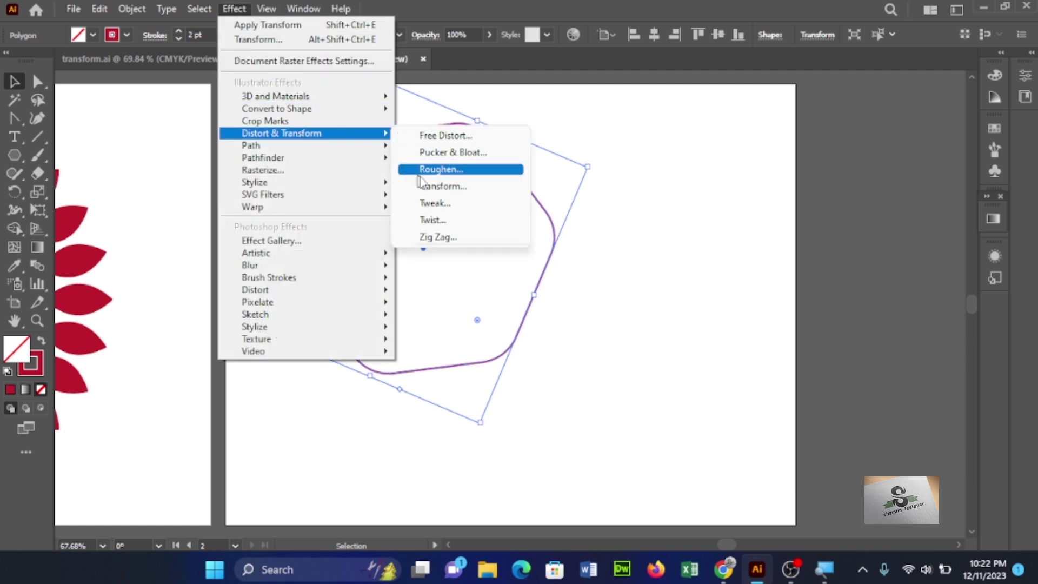
pyautogui.click(433, 188)
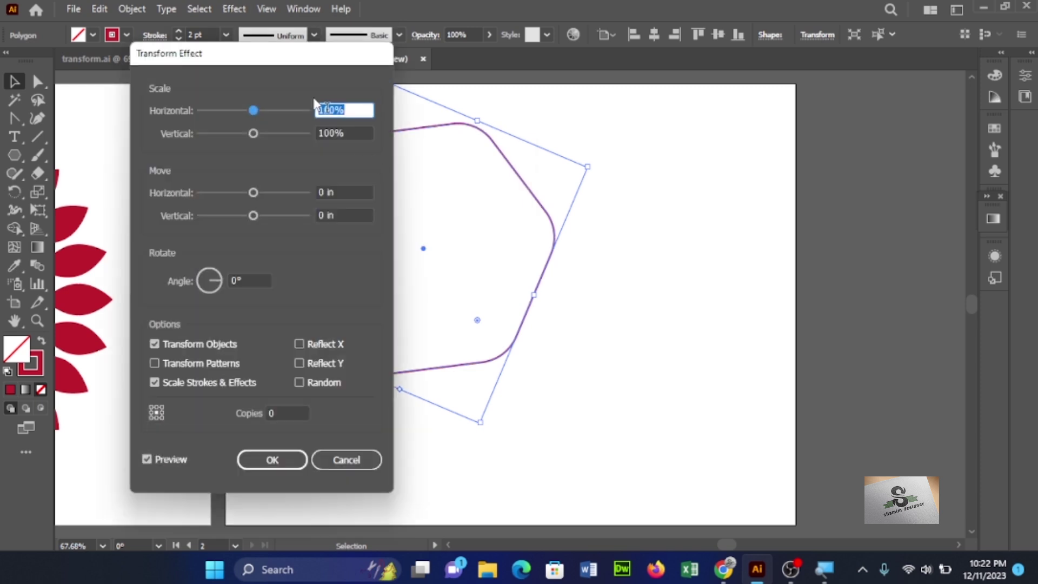
pyautogui.moveTo(273, 54); pyautogui.dragTo(805, 56)
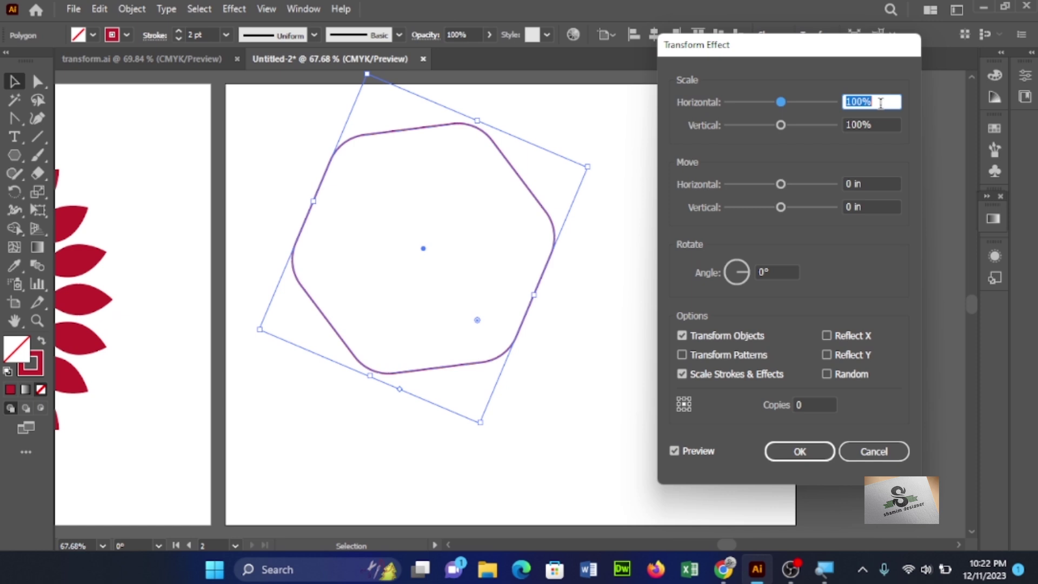
pyautogui.write('93')
pyautogui.press('Tab')
pyautogui.write('93')
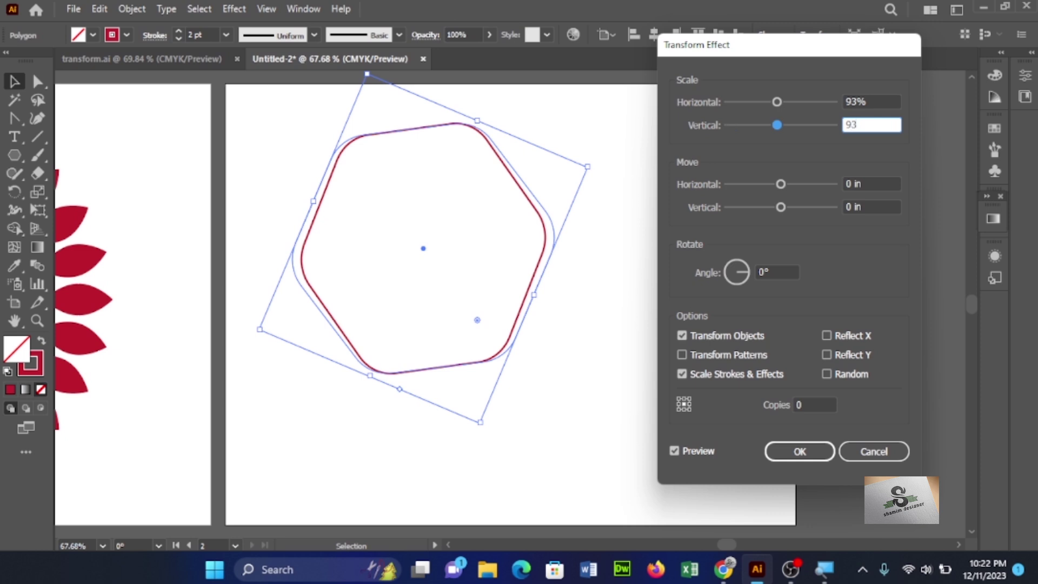
# - Set the Transform effect to 30 copies with a rotation angle of 12°
pyautogui.click(879, 100)
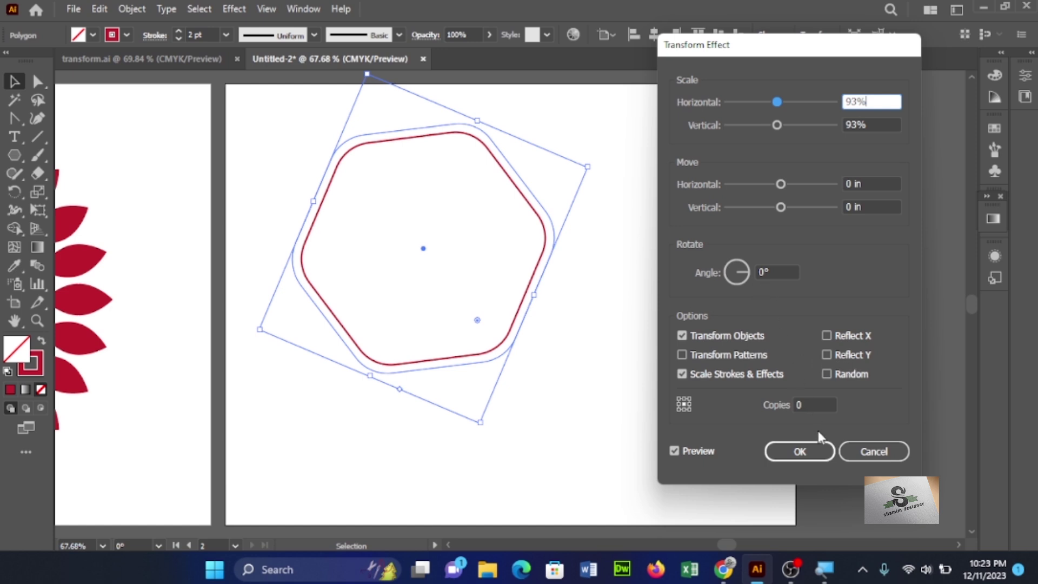
pyautogui.click(815, 407)
pyautogui.press('BackSpace')
pyautogui.write('30')
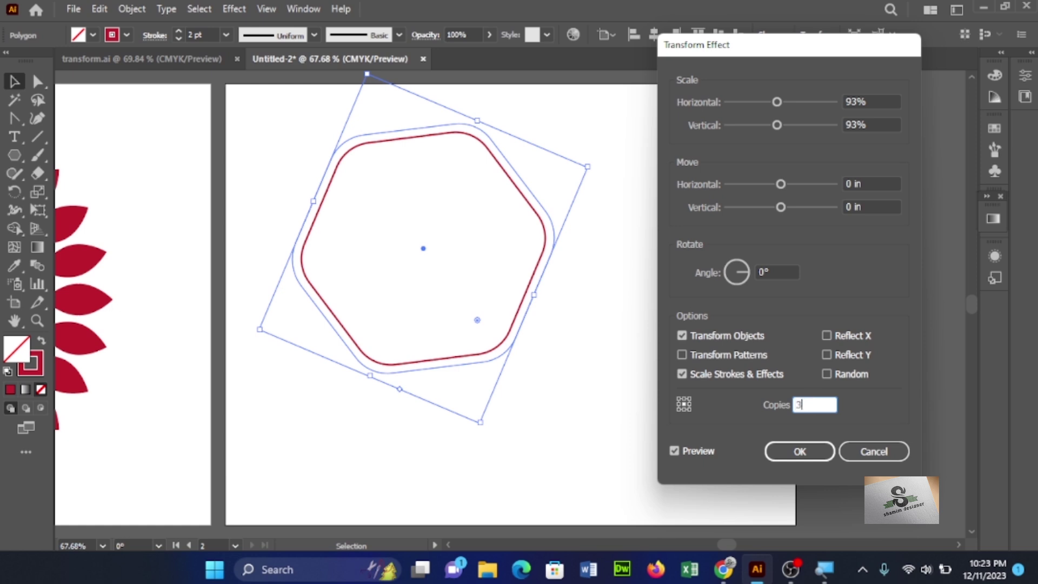
pyautogui.click(787, 272)
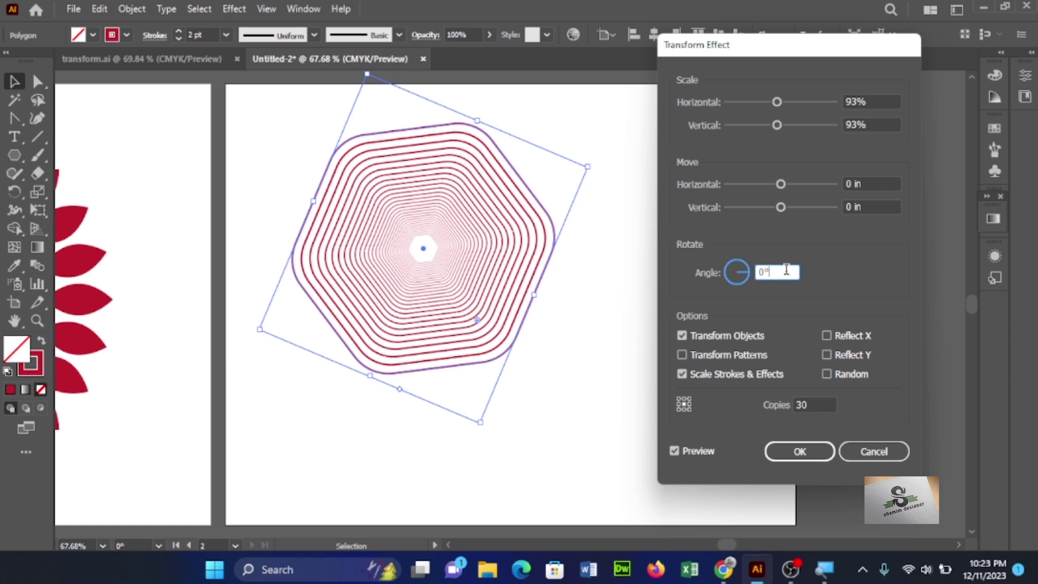
pyautogui.press('BackSpace')
pyautogui.press('BackSpace')
pyautogui.write('12')
# - Raise the Transform effect's number of copies to 40
pyautogui.click(812, 403)
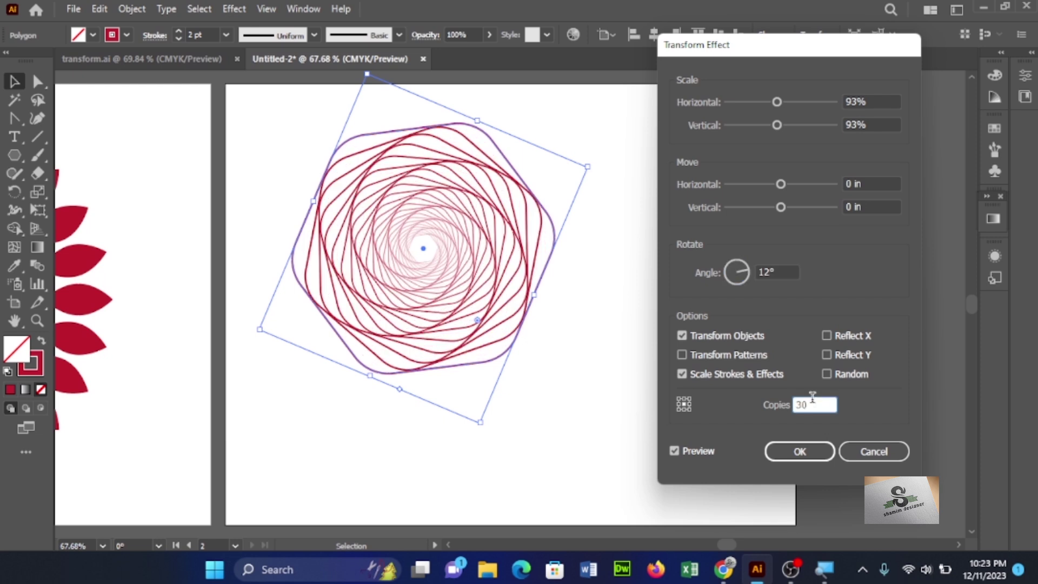
pyautogui.press('BackSpace')
pyautogui.press('BackSpace')
pyautogui.write('40')
pyautogui.click(790, 269)
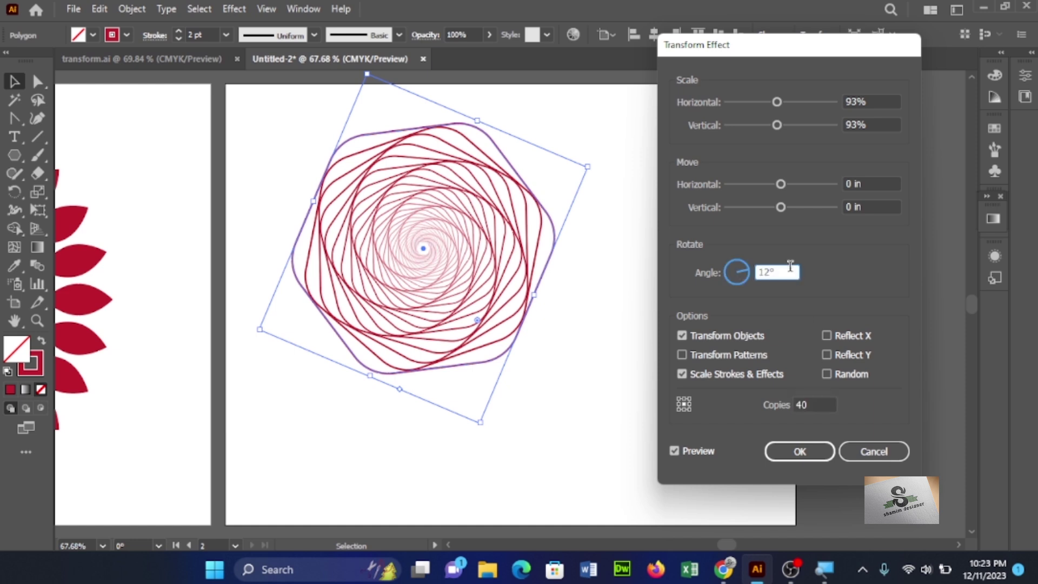
# - Try the Reflect X, Reflect Y and Random options on the hexagon pattern, switching each one off again
pyautogui.click(825, 335)
pyautogui.click(825, 335)
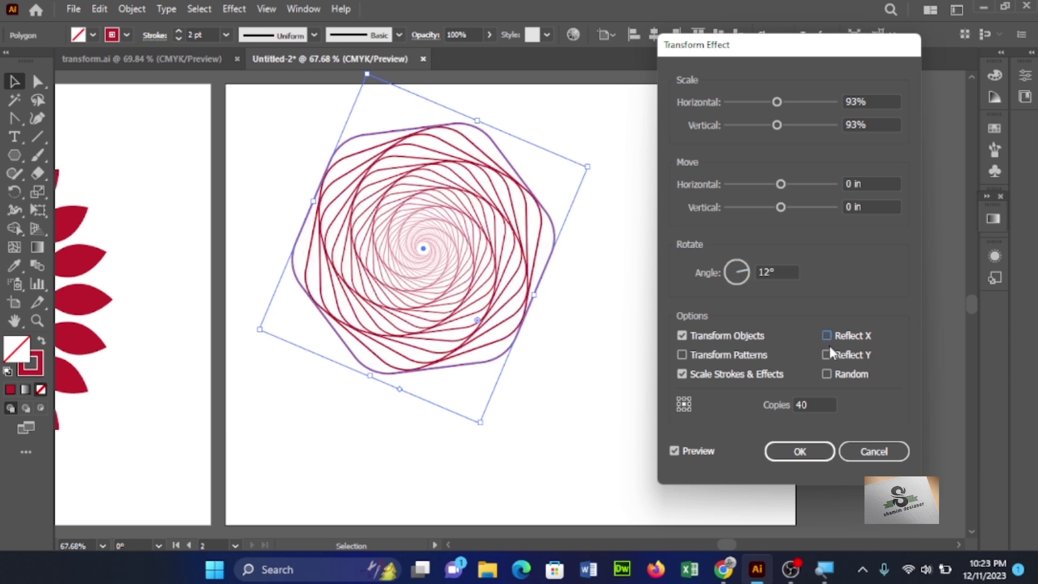
pyautogui.click(829, 353)
pyautogui.click(829, 350)
pyautogui.click(828, 374)
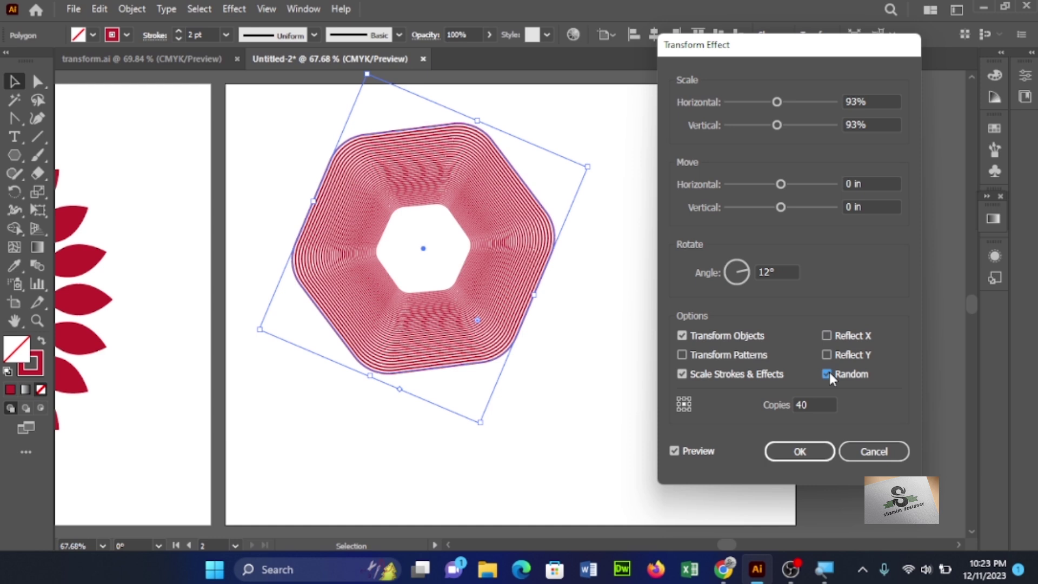
pyautogui.click(829, 375)
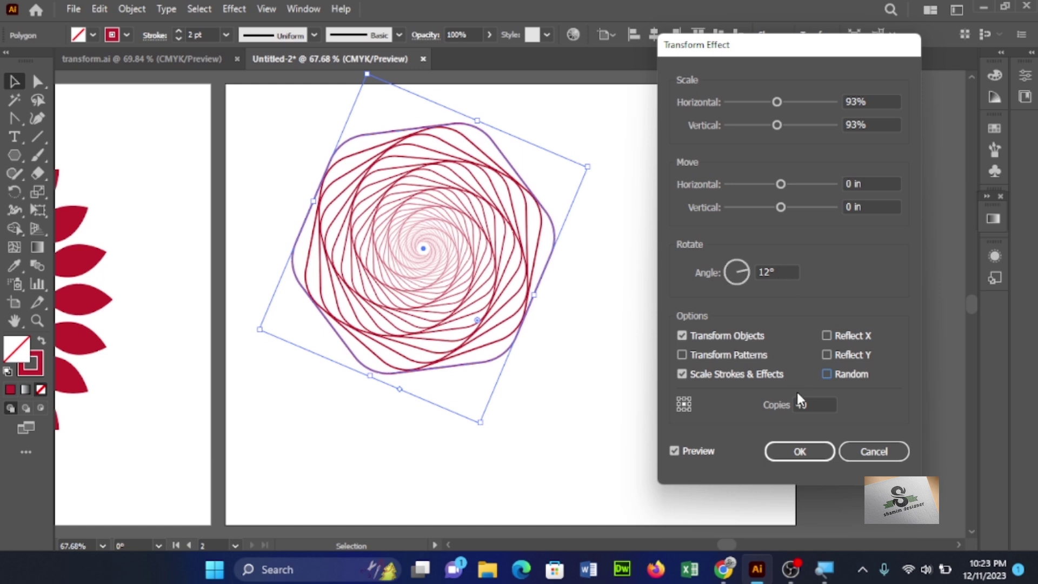
# - Apply the Transform effect with 50 copies and move the hexagon spiral to about the middle of the second artboard
pyautogui.click(816, 406)
pyautogui.press('BackSpace')
pyautogui.press('BackSpace')
pyautogui.write('50')
pyautogui.click(782, 269)
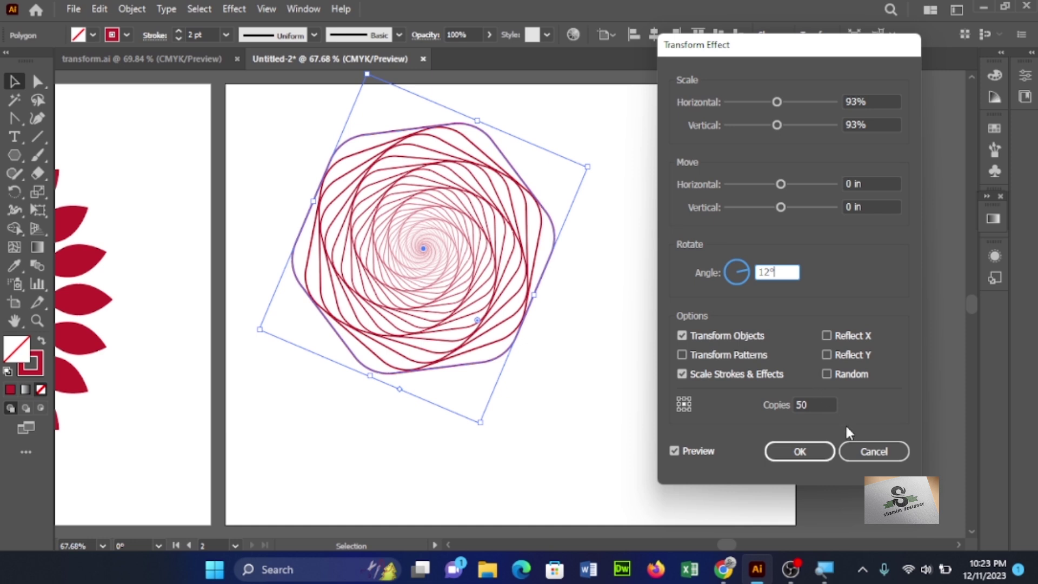
pyautogui.click(799, 452)
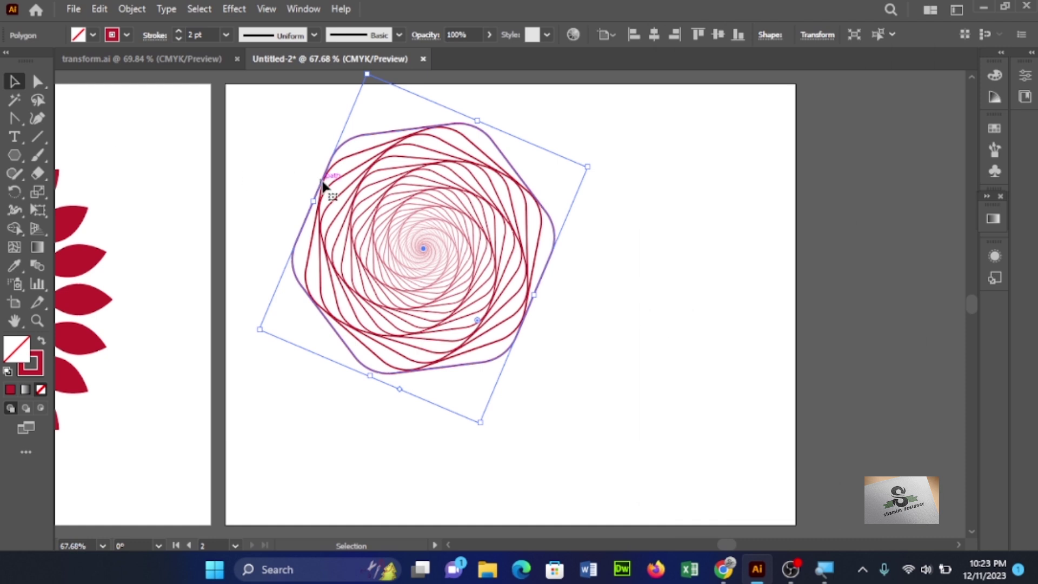
pyautogui.click(376, 210)
pyautogui.moveTo(407, 134); pyautogui.dragTo(466, 195)
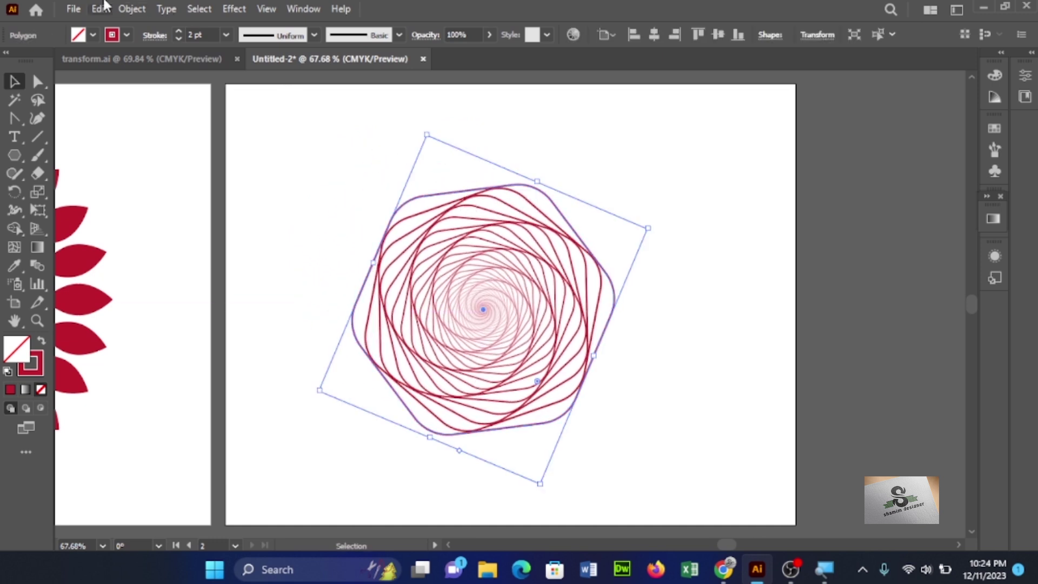
# - Open the Color Combinations gradient swatch library for the selected hexagon spiral
pyautogui.click(128, 35)
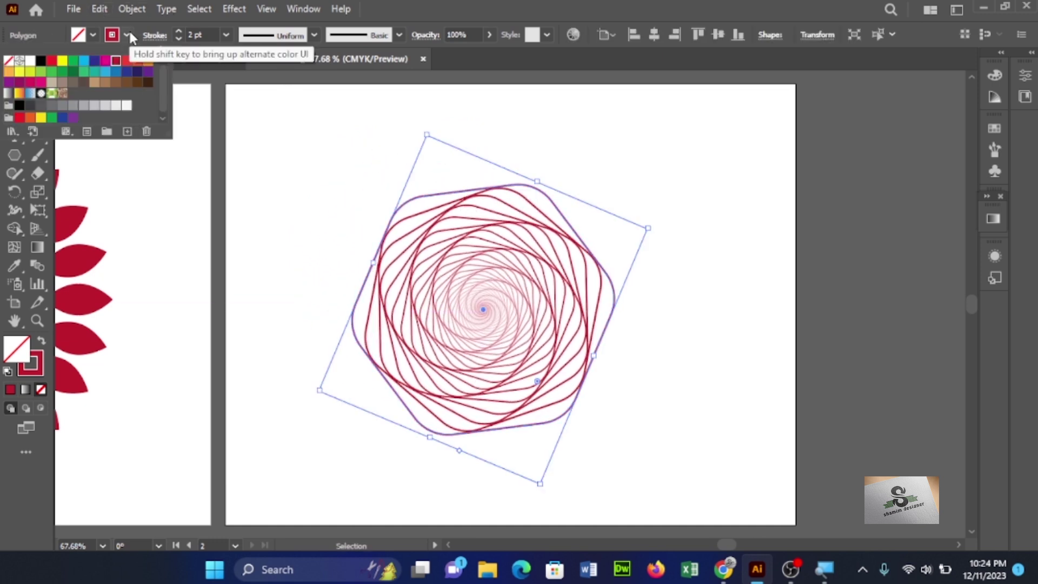
pyautogui.click(16, 134)
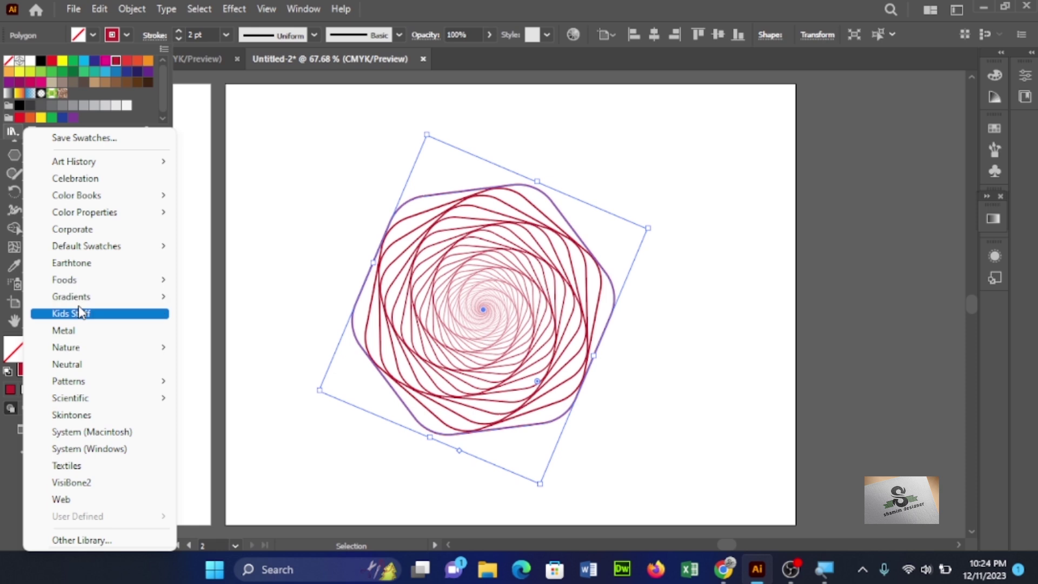
pyautogui.moveTo(88, 296)
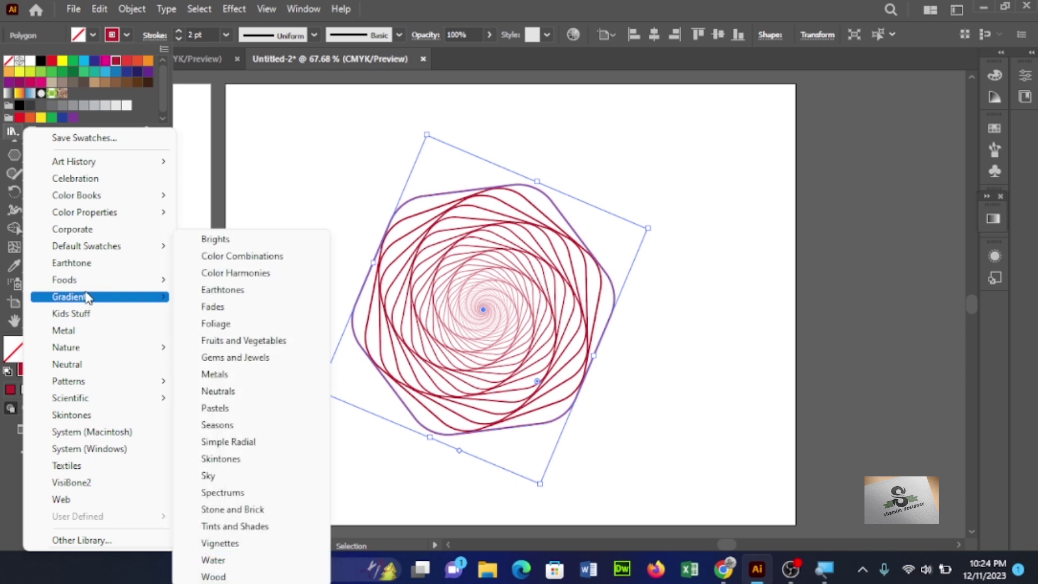
pyautogui.click(276, 256)
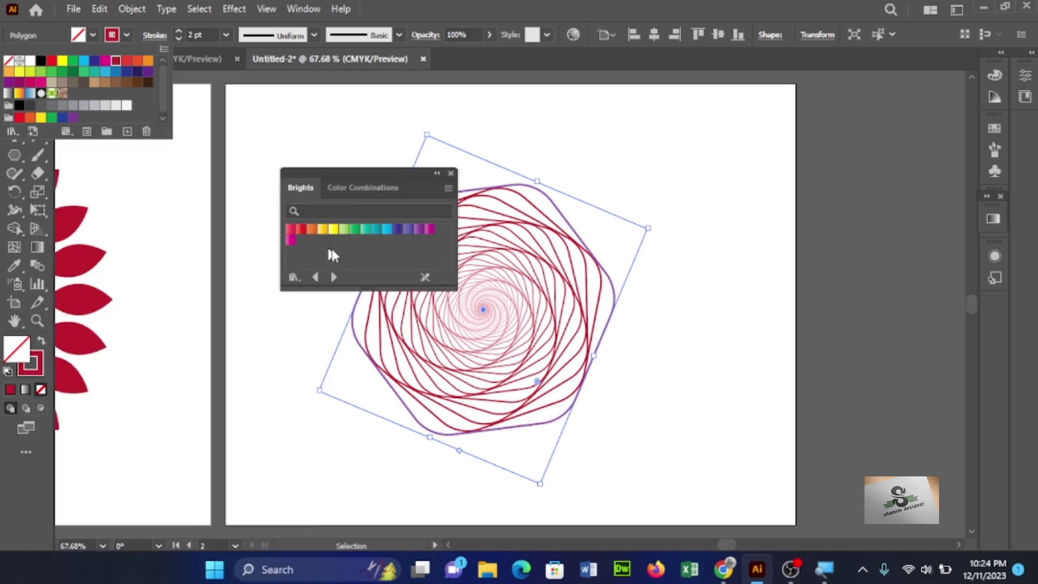
pyautogui.click(334, 277)
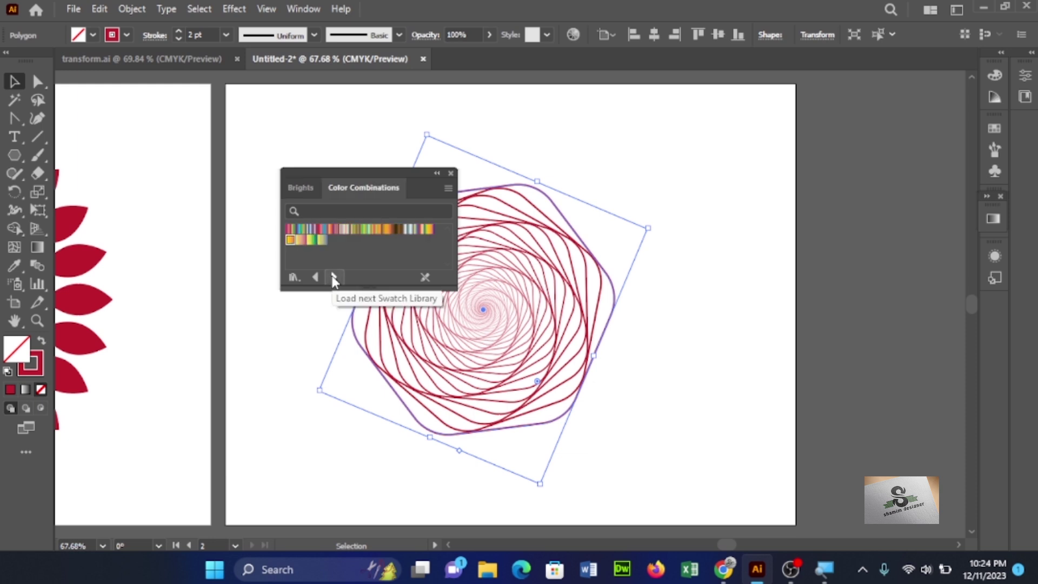
# - Give the spiral an Orange, Yellow gradient stroke with no fill, and move the swatch library clear of the artwork
pyautogui.click(312, 240)
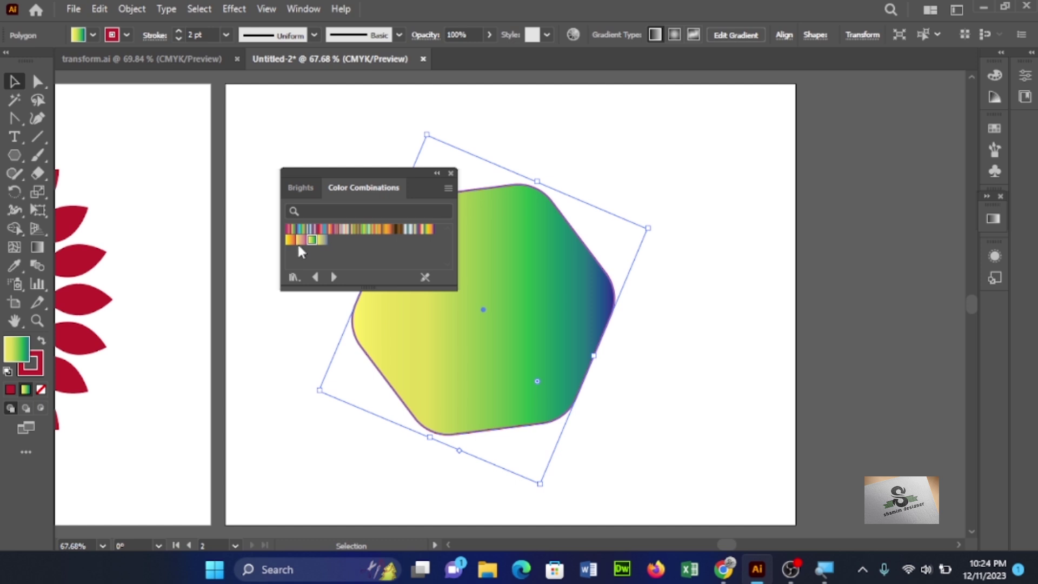
pyautogui.click(289, 241)
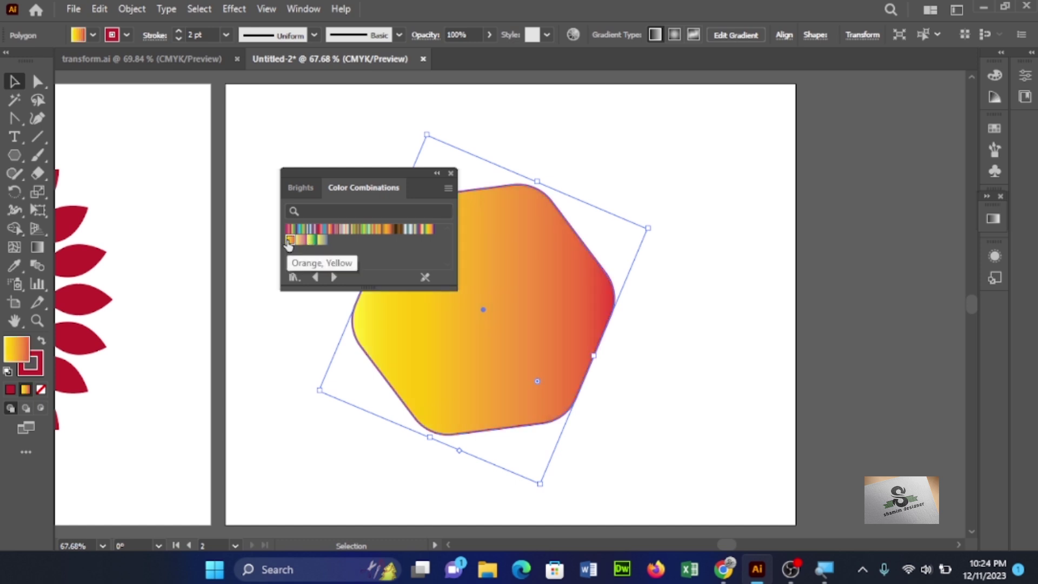
pyautogui.click(41, 344)
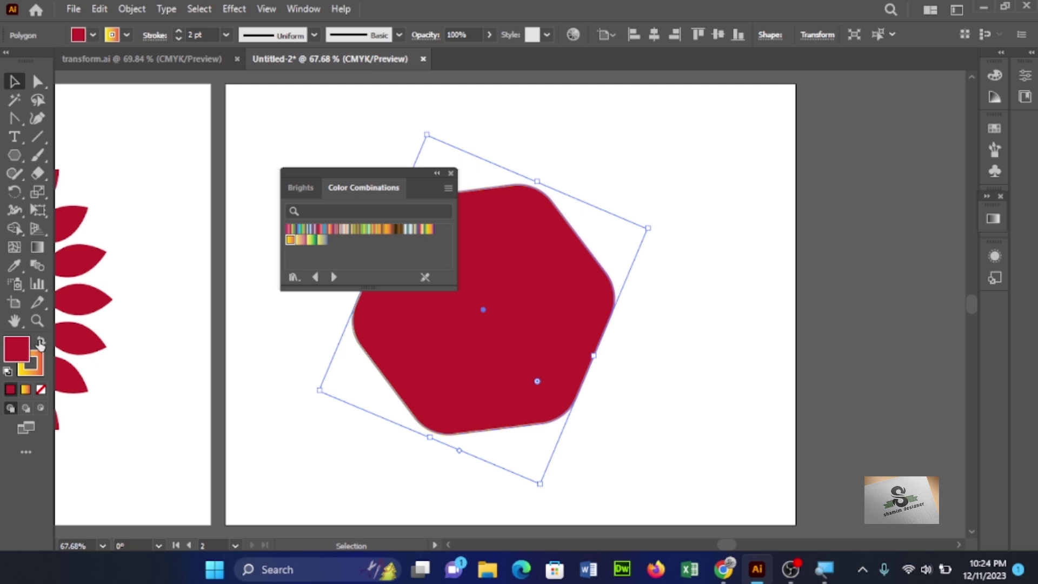
pyautogui.click(41, 389)
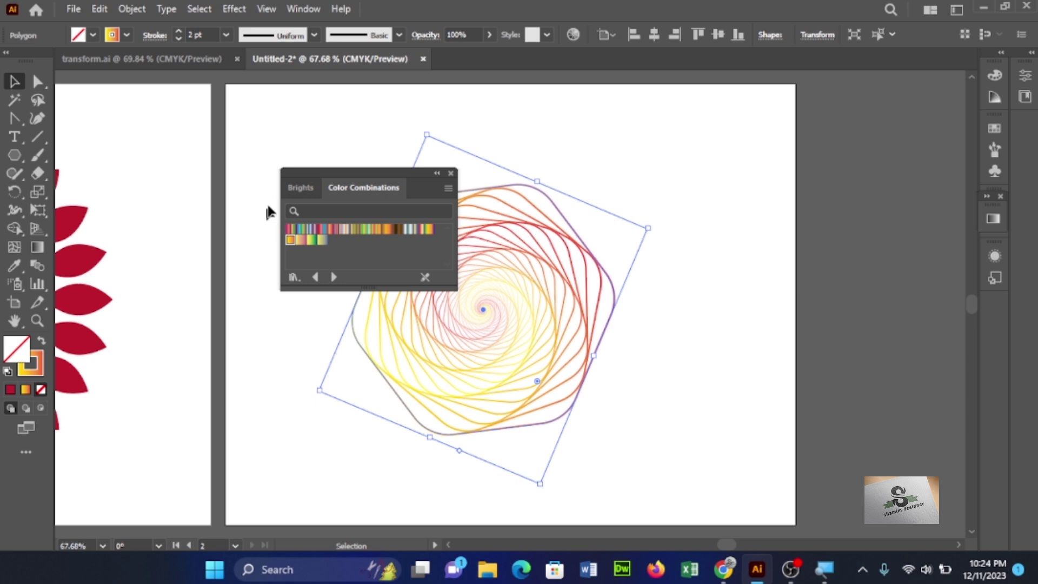
pyautogui.moveTo(353, 178); pyautogui.dragTo(874, 137)
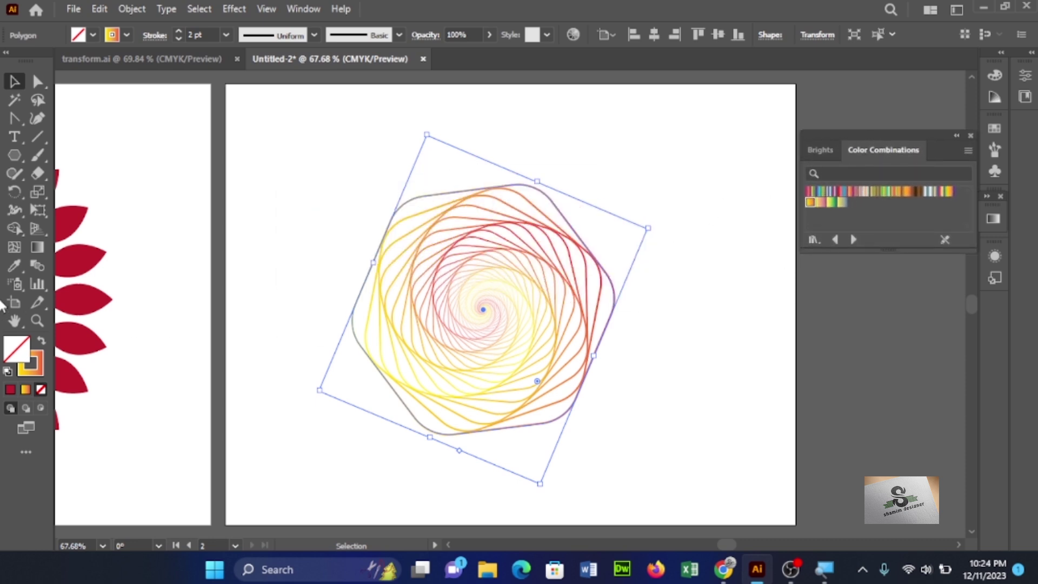
# - Draw a rectangle covering the second artboard and give it a black fill with a white stroke
pyautogui.click(14, 159)
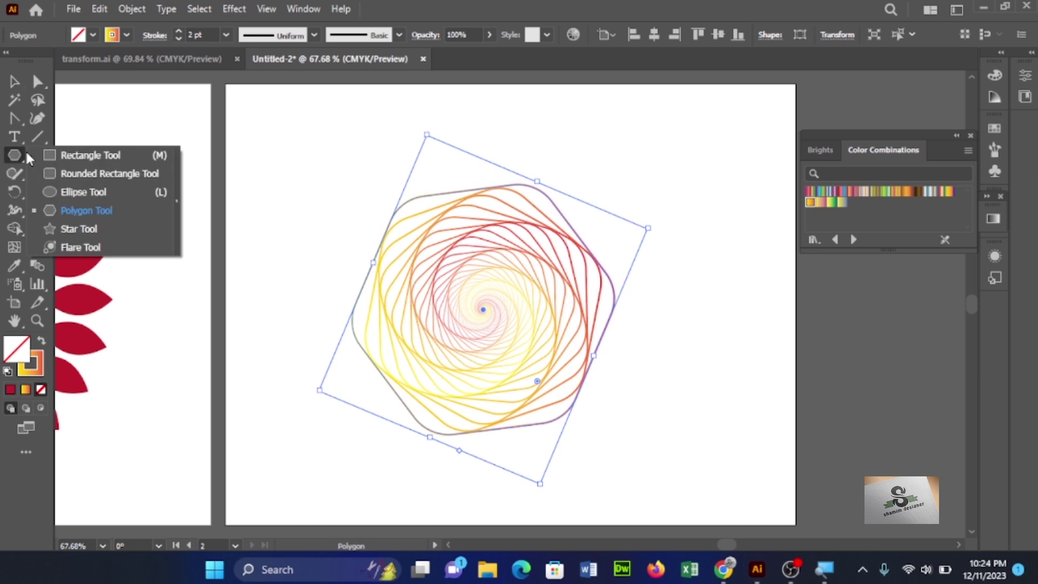
pyautogui.click(54, 156)
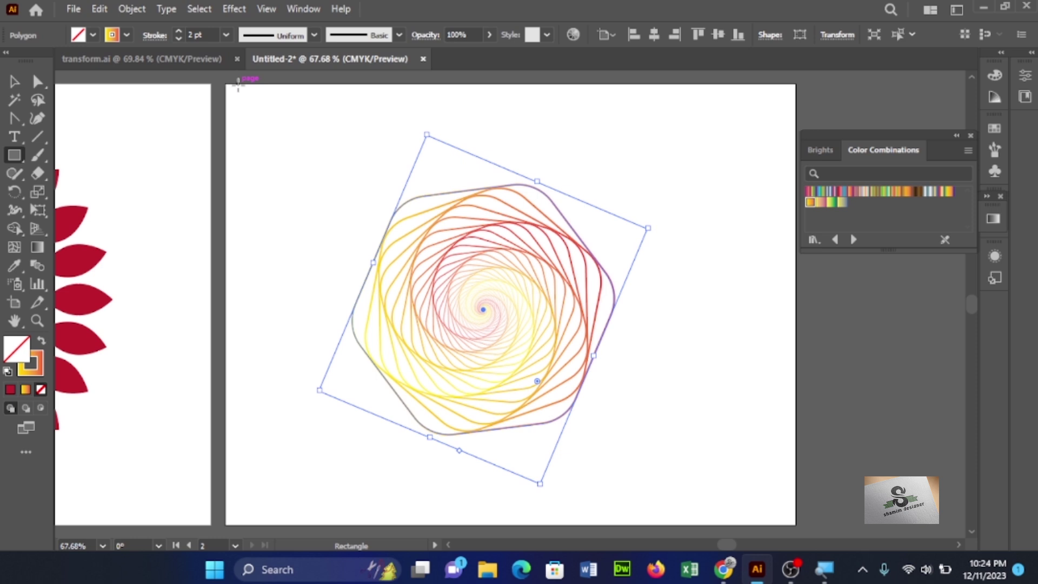
pyautogui.moveTo(227, 85); pyautogui.dragTo(793, 524)
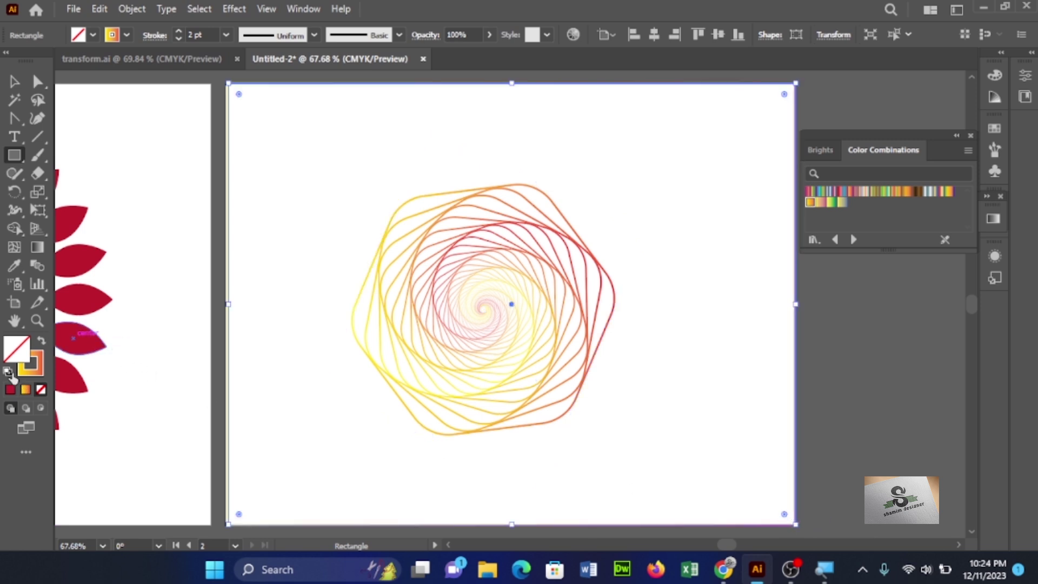
pyautogui.click(9, 373)
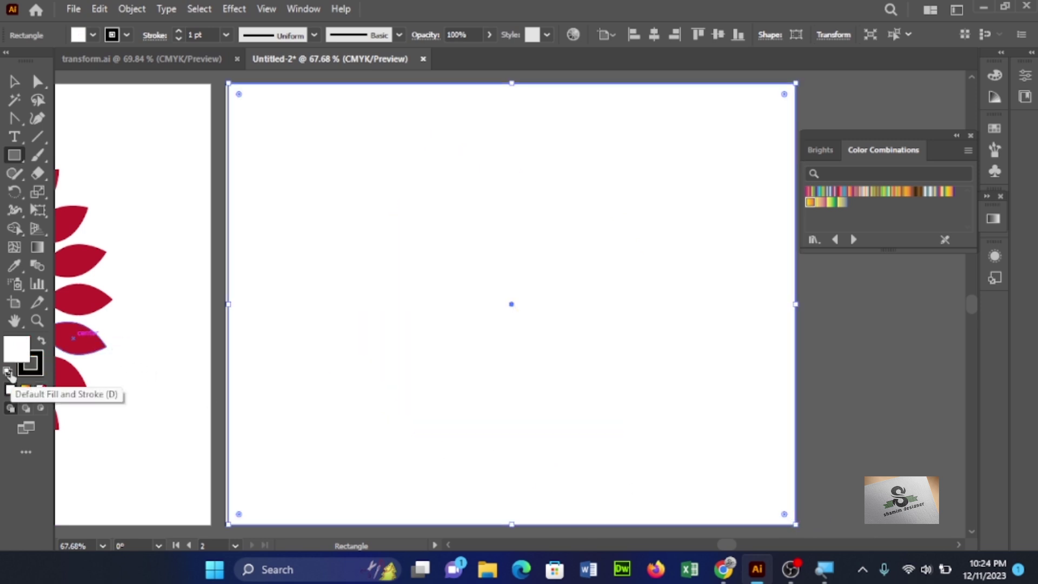
pyautogui.click(41, 340)
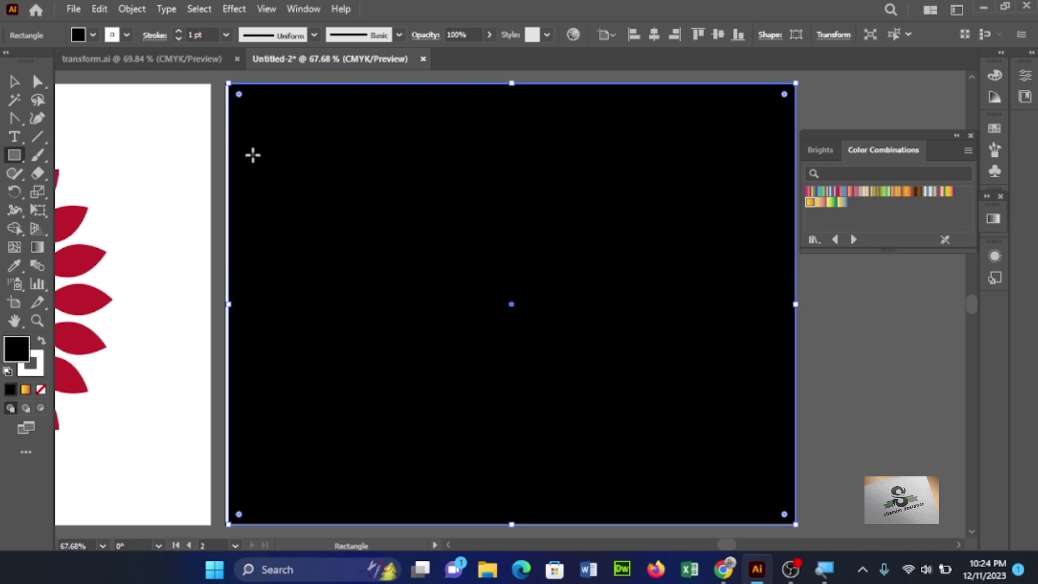
# - Send the black rectangle to the back and extend its left side slightly past the artboard's edge
pyautogui.rightClick(252, 154)
pyautogui.moveTo(373, 448)
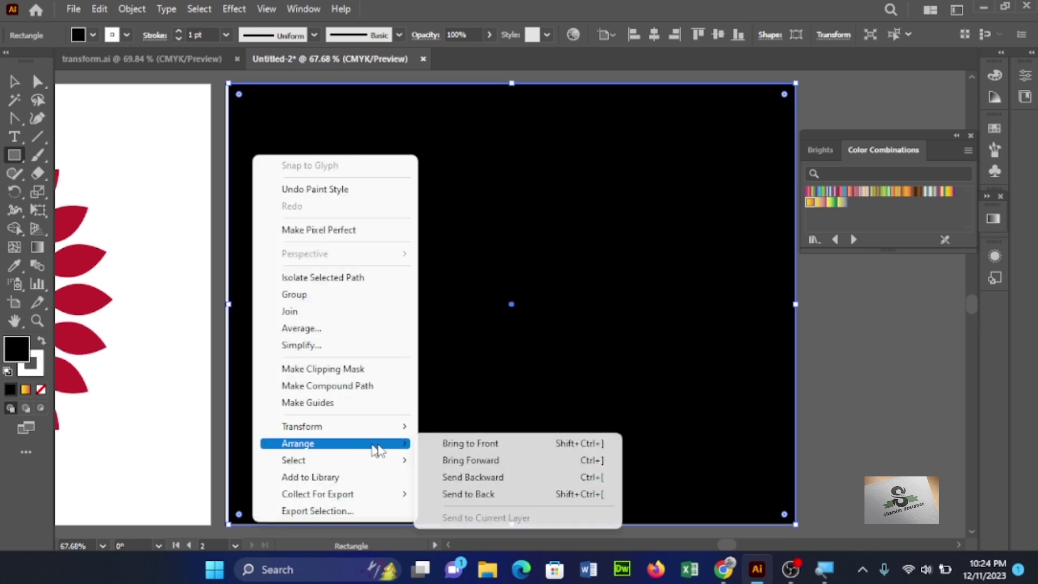
pyautogui.click(430, 494)
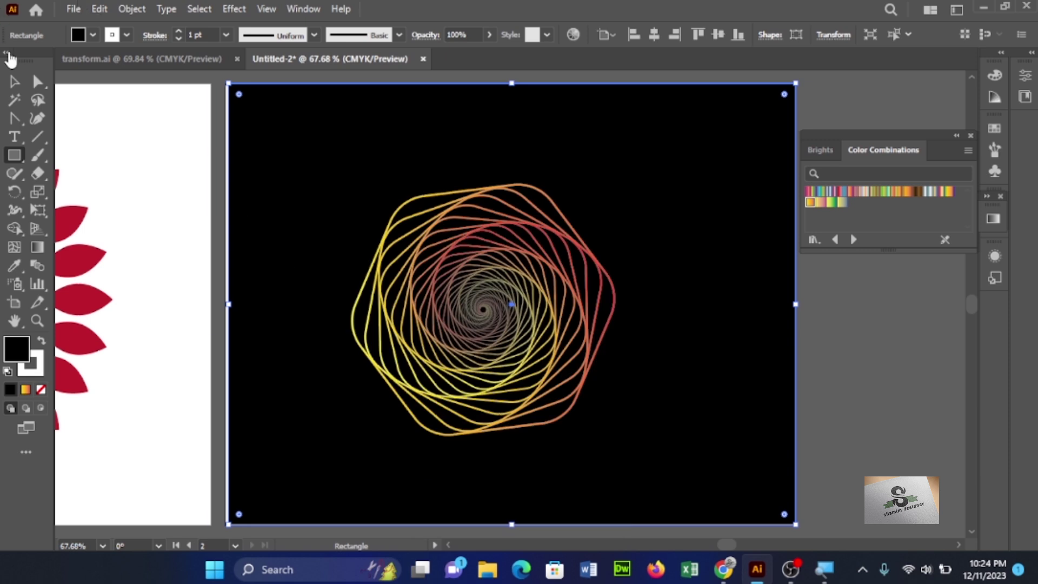
pyautogui.click(14, 81)
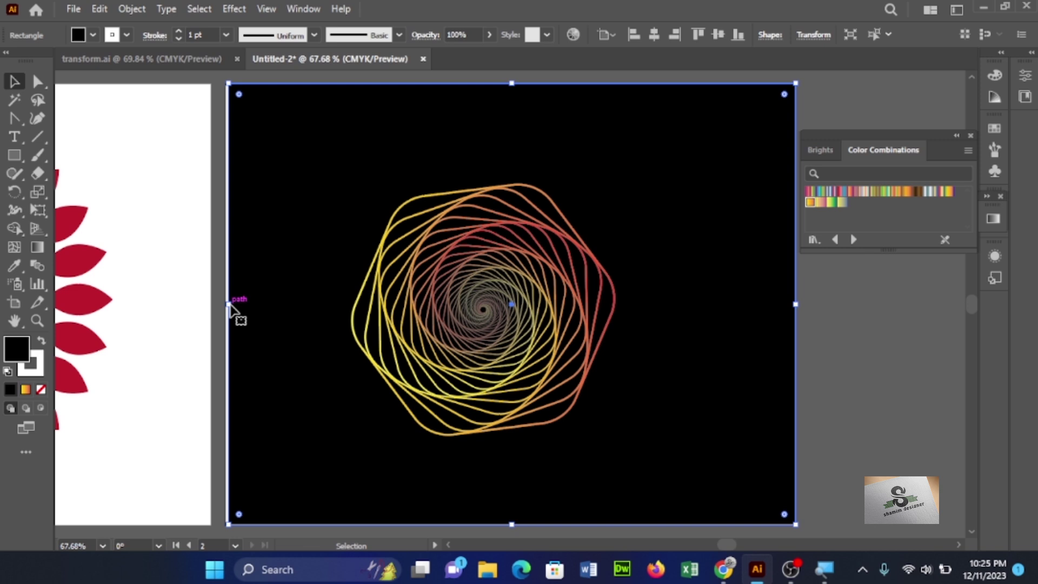
pyautogui.moveTo(230, 304); pyautogui.dragTo(222, 303)
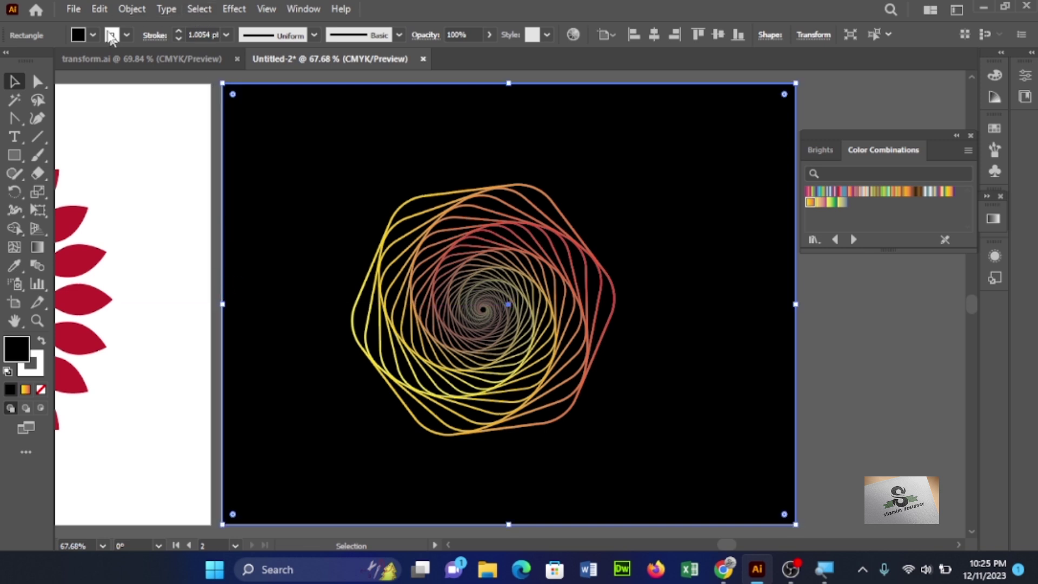
# - Reduce the black background rectangle's stroke weight to 0 pt and deselect it
pyautogui.click(179, 38)
pyautogui.click(179, 39)
pyautogui.click(179, 38)
pyautogui.click(179, 38)
pyautogui.click(179, 38)
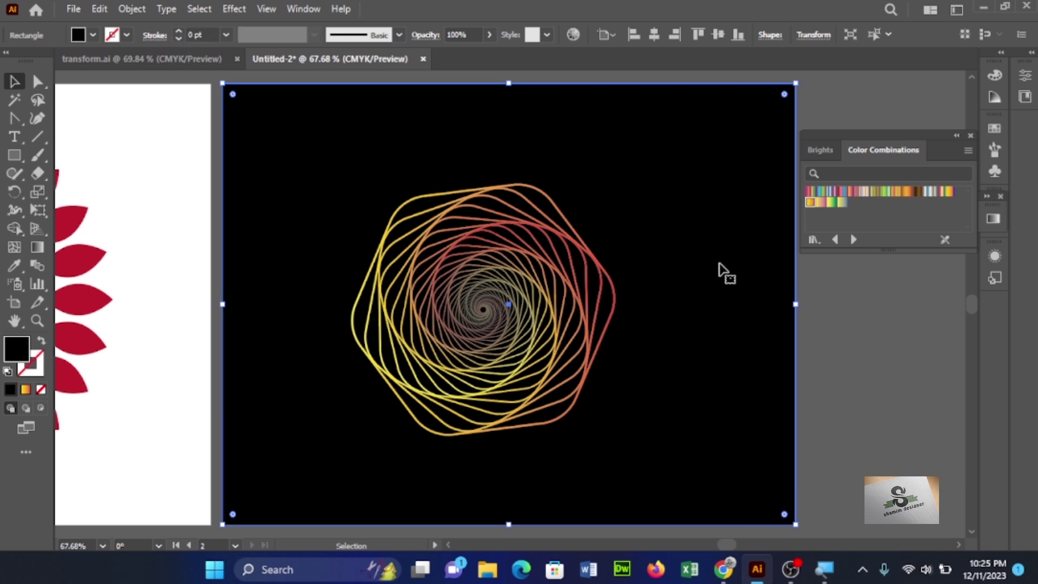
pyautogui.click(890, 367)
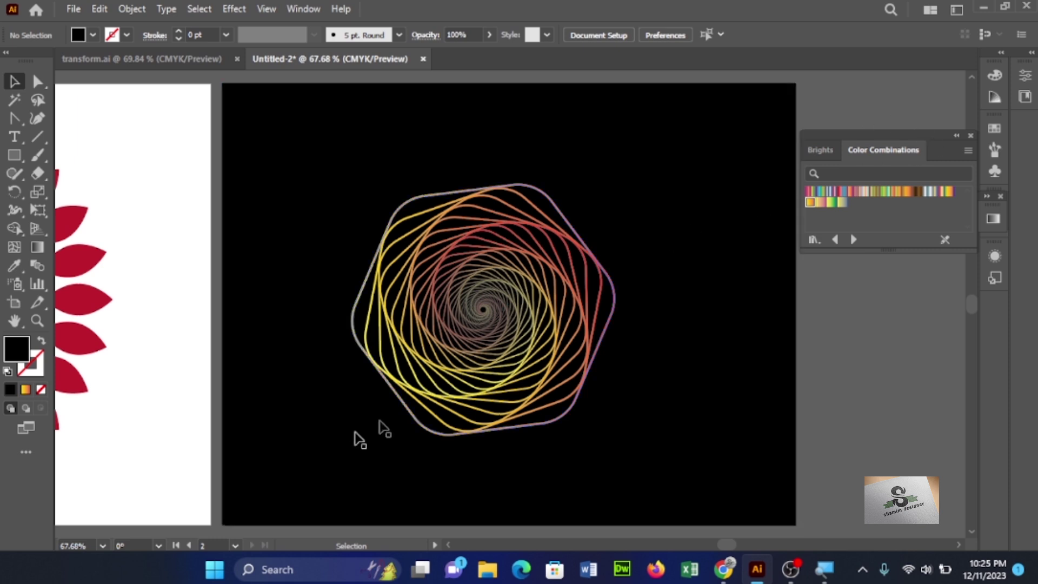
# - Bring the red petal flower on the first artboard into view
pyautogui.press('space')
pyautogui.moveTo(177, 389); pyautogui.dragTo(600, 375)
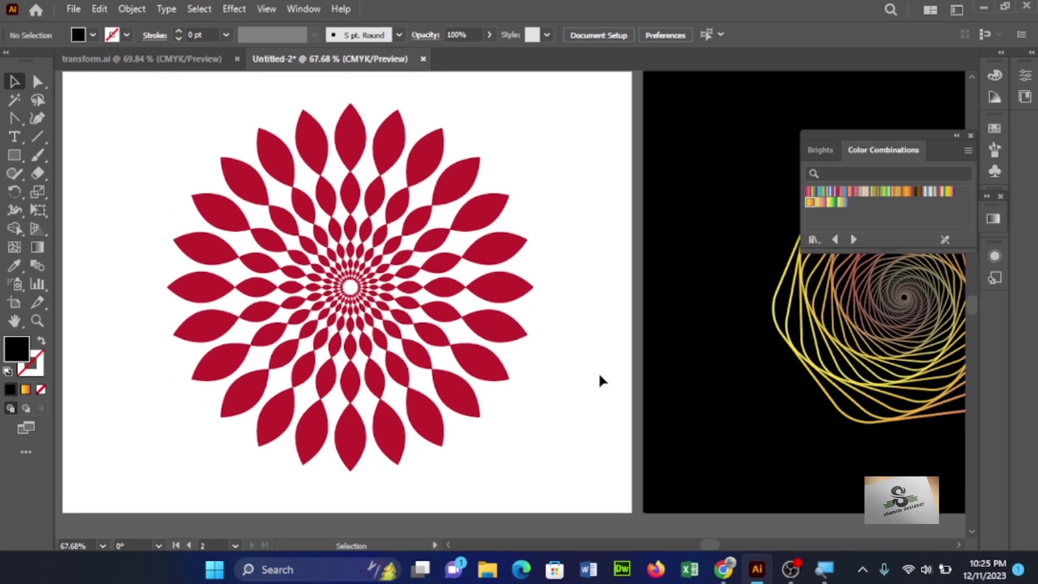